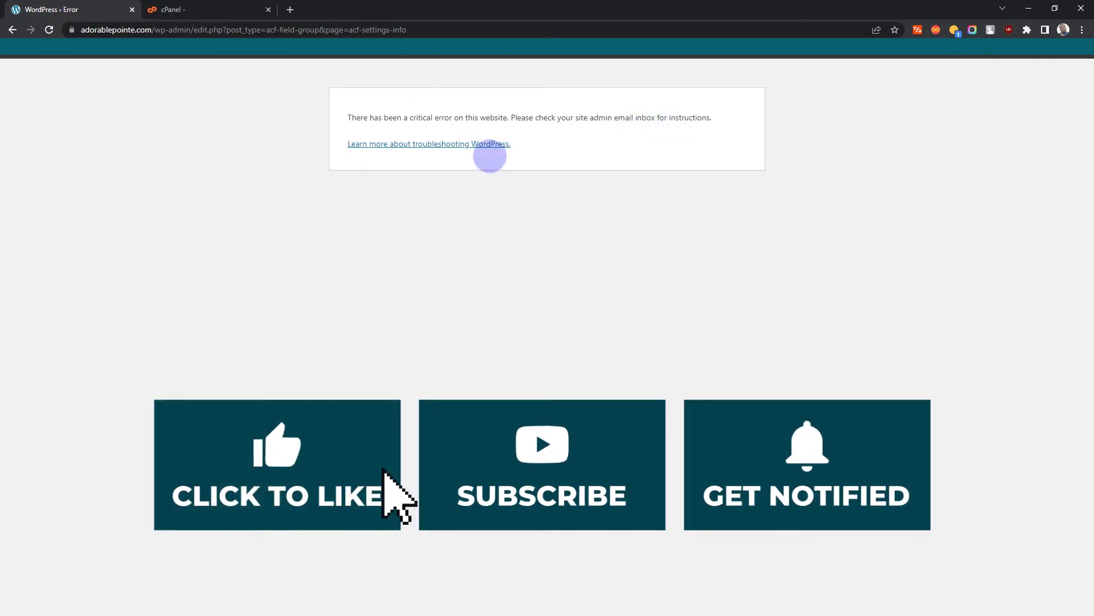
Step: Highlight the critical error message lines on the WordPress page while explaining them
left_click_drag(527, 147, 275, 148)
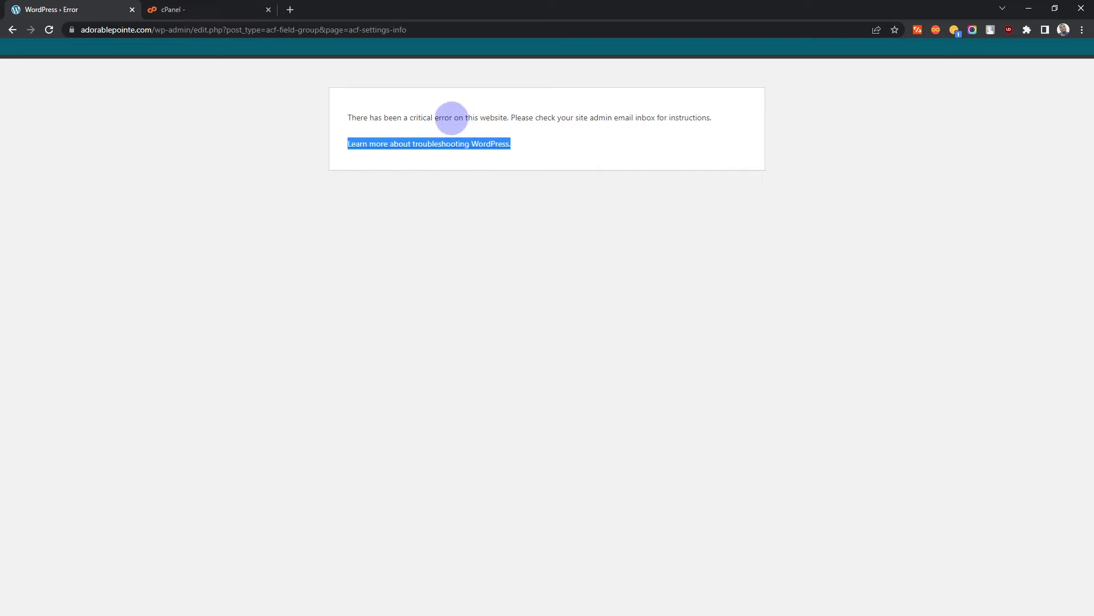
triple_click(451, 117)
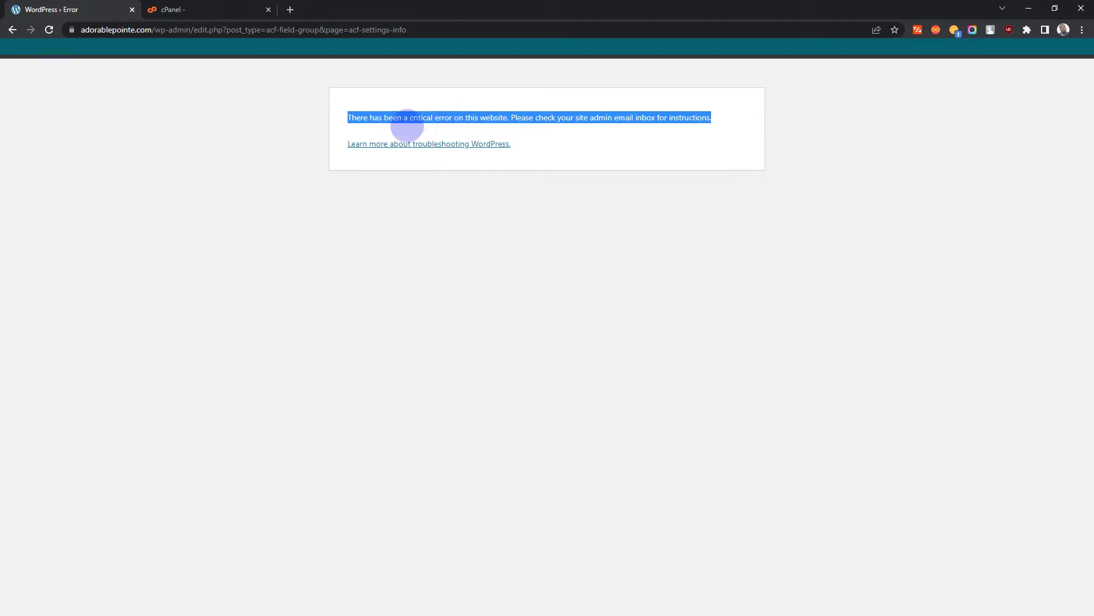
left_click(260, 119)
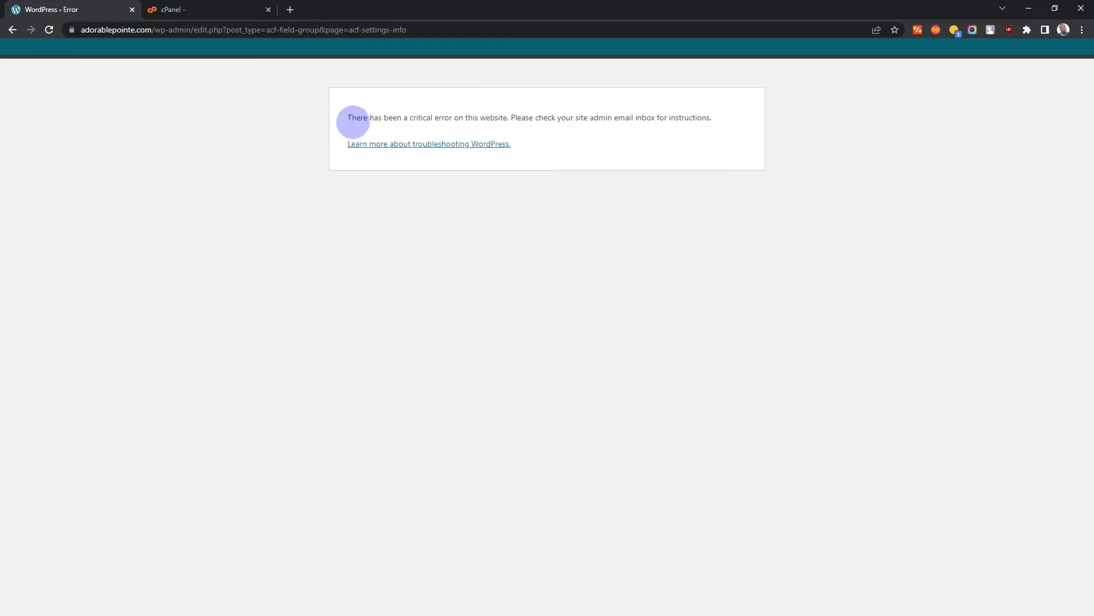
mouse_move(348, 118)
left_mouse_down()
mouse_move(769, 173)
mouse_move(638, 179)
mouse_move(588, 205)
mouse_move(566, 164)
mouse_move(349, 122)
mouse_move(345, 109)
mouse_move(543, 150)
mouse_move(557, 159)
mouse_move(337, 105)
left_mouse_up()
left_click(330, 116)
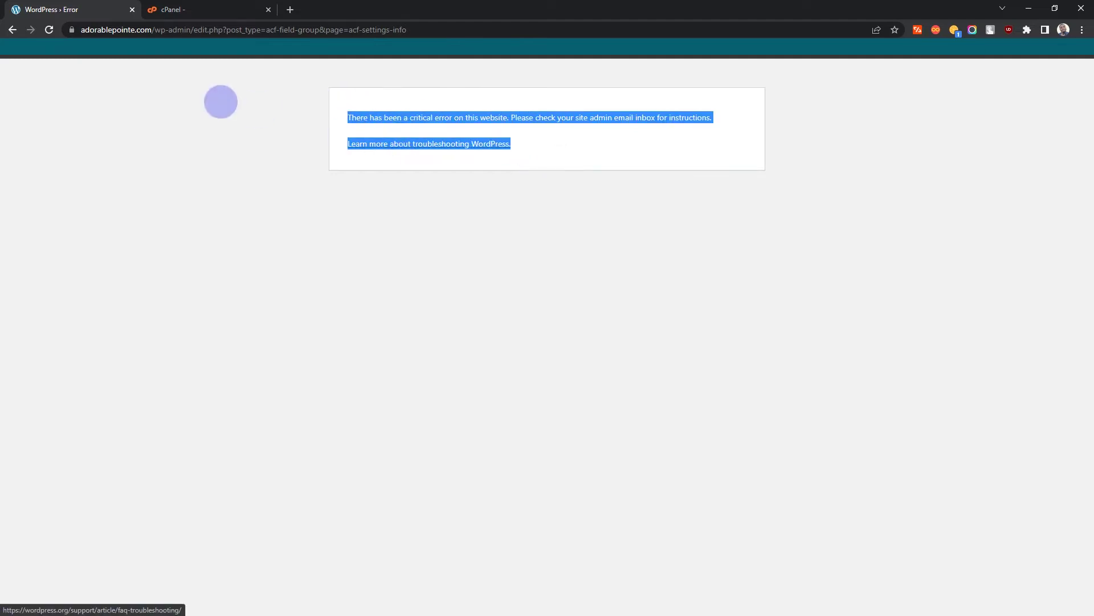
left_click(347, 111)
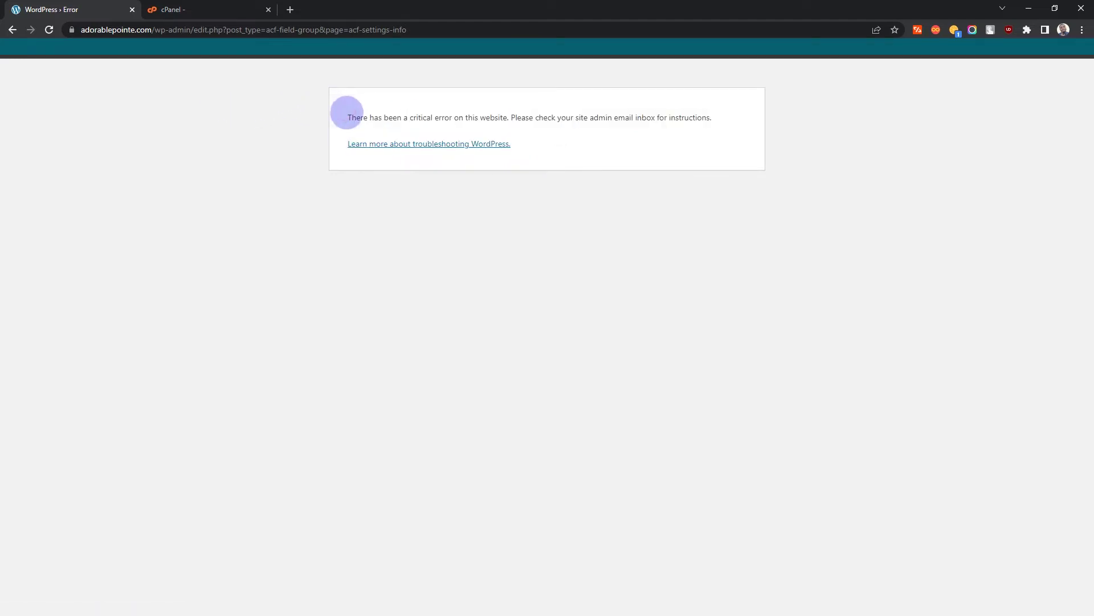
left_click_drag(344, 115, 642, 169)
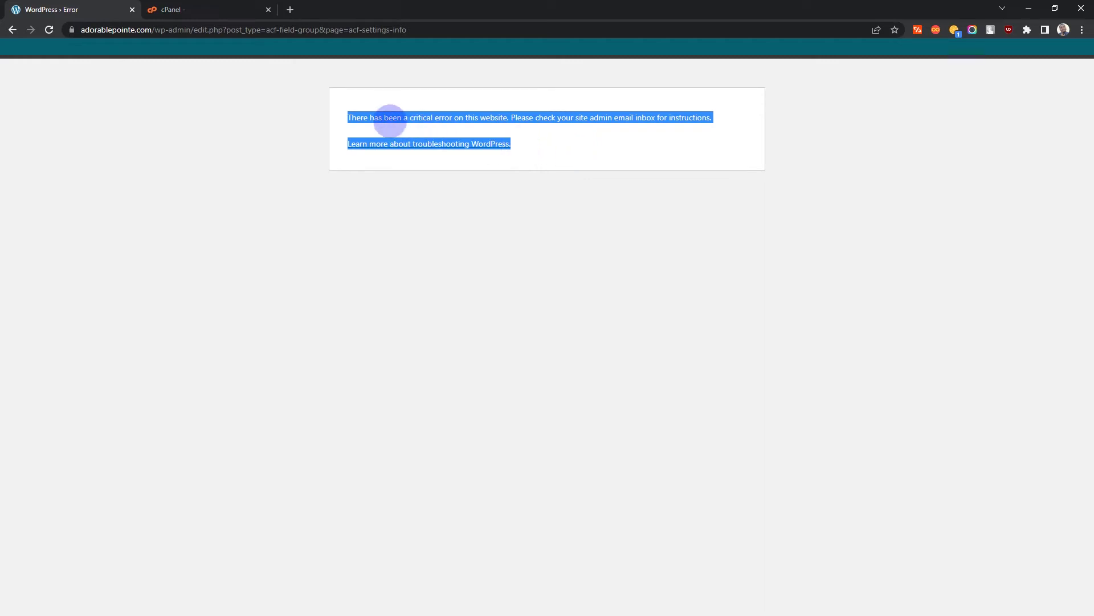
left_click(390, 111)
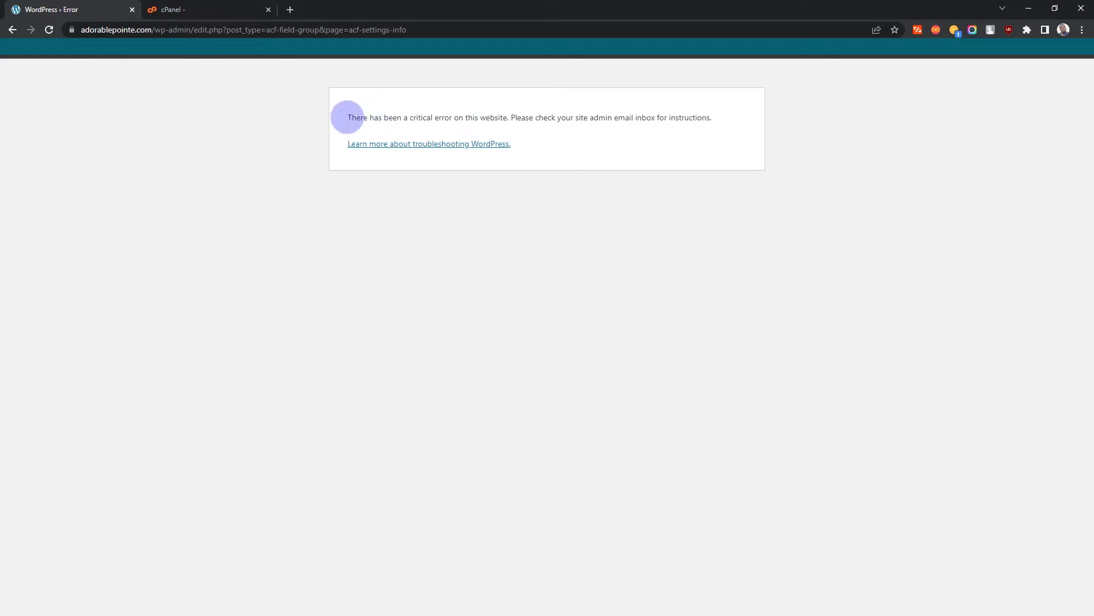
left_click_drag(349, 115, 521, 139)
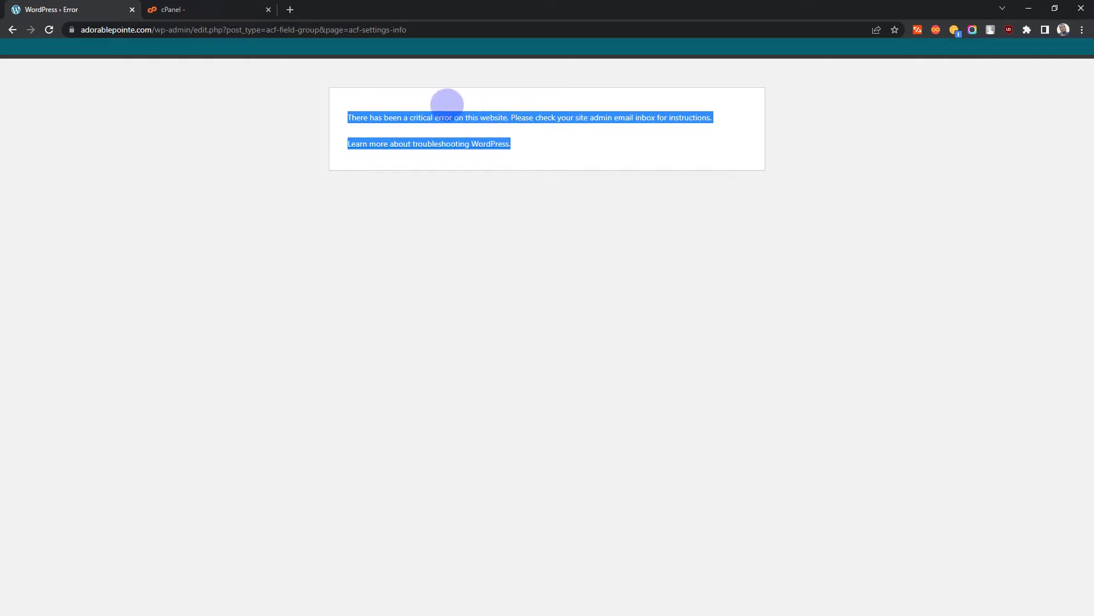
left_click(433, 116)
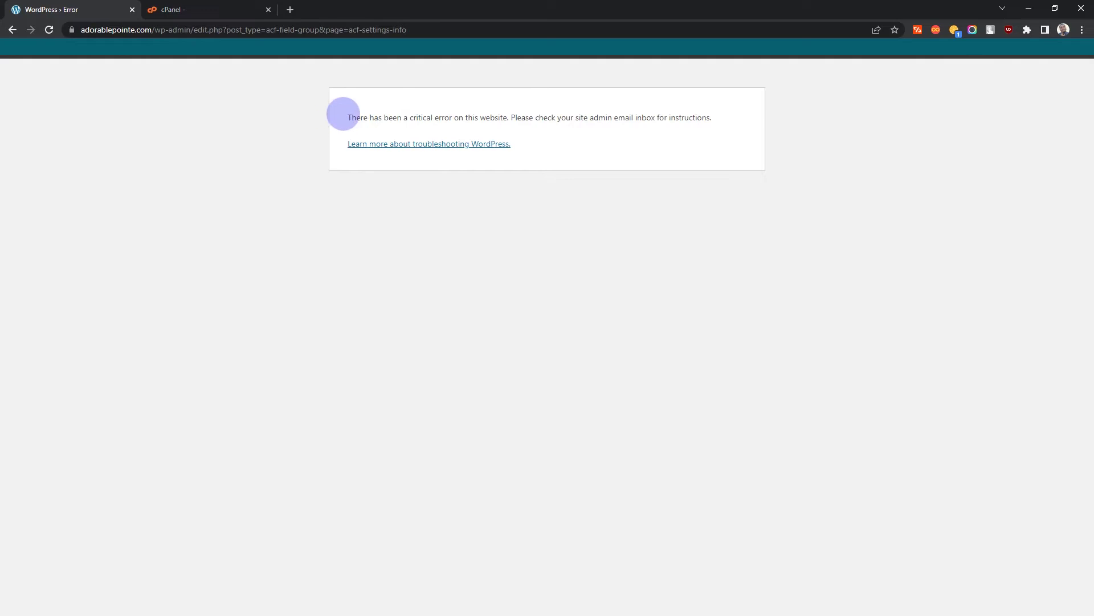
left_click_drag(342, 114, 559, 127)
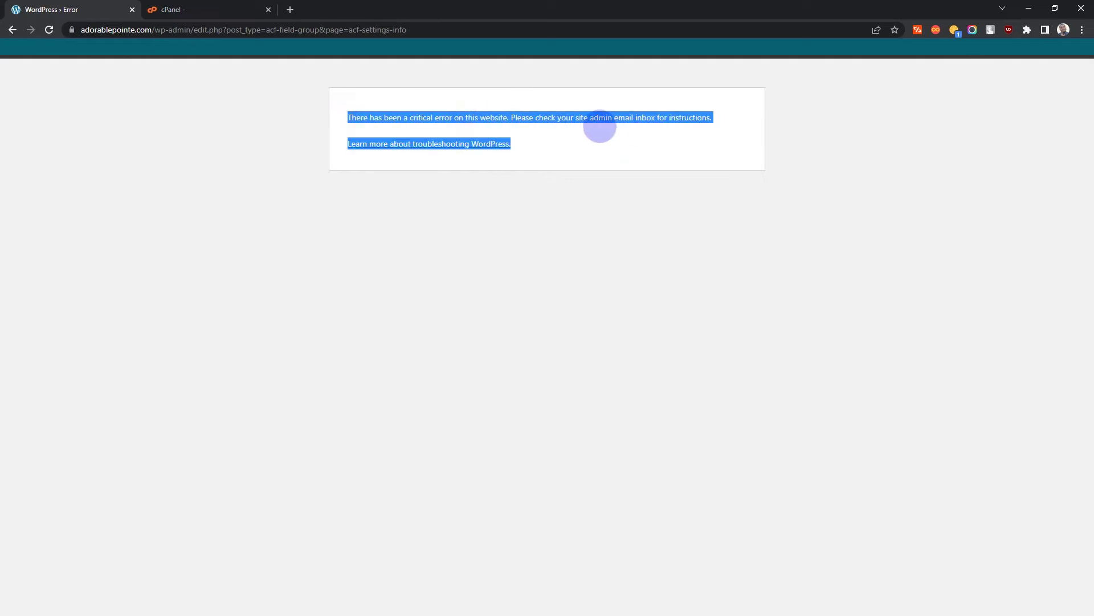
left_click(521, 116)
left_click_drag(551, 142, 338, 117)
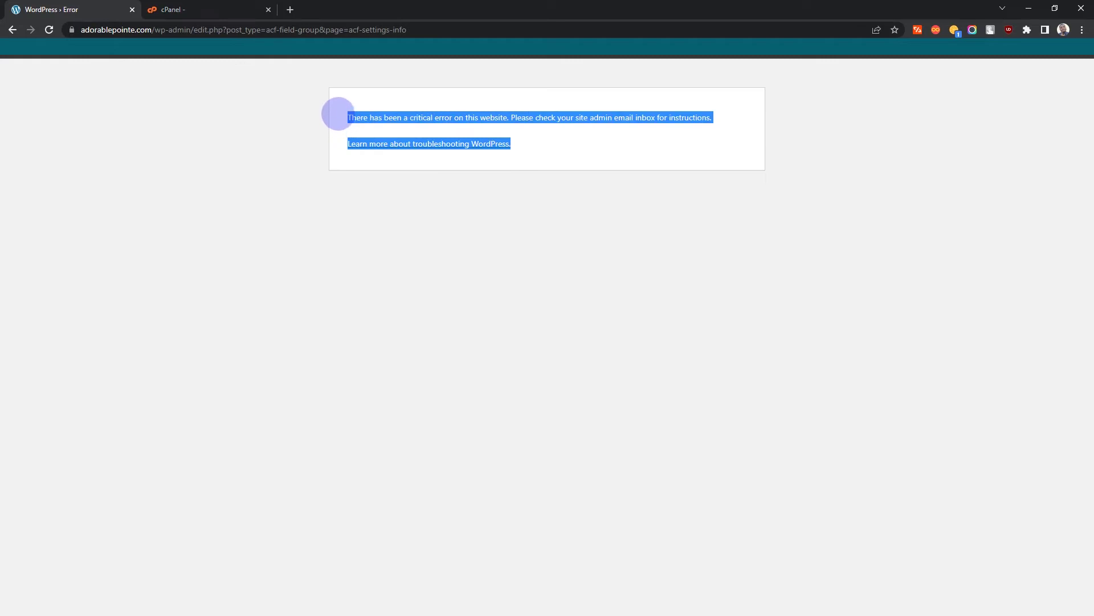
left_click(338, 114)
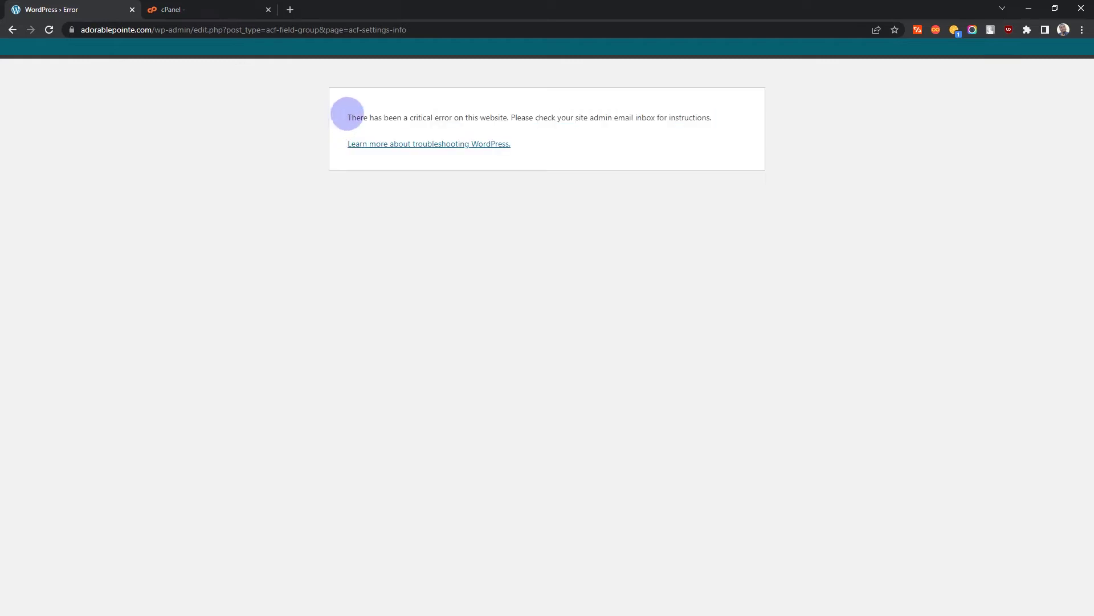
left_click_drag(347, 114, 707, 157)
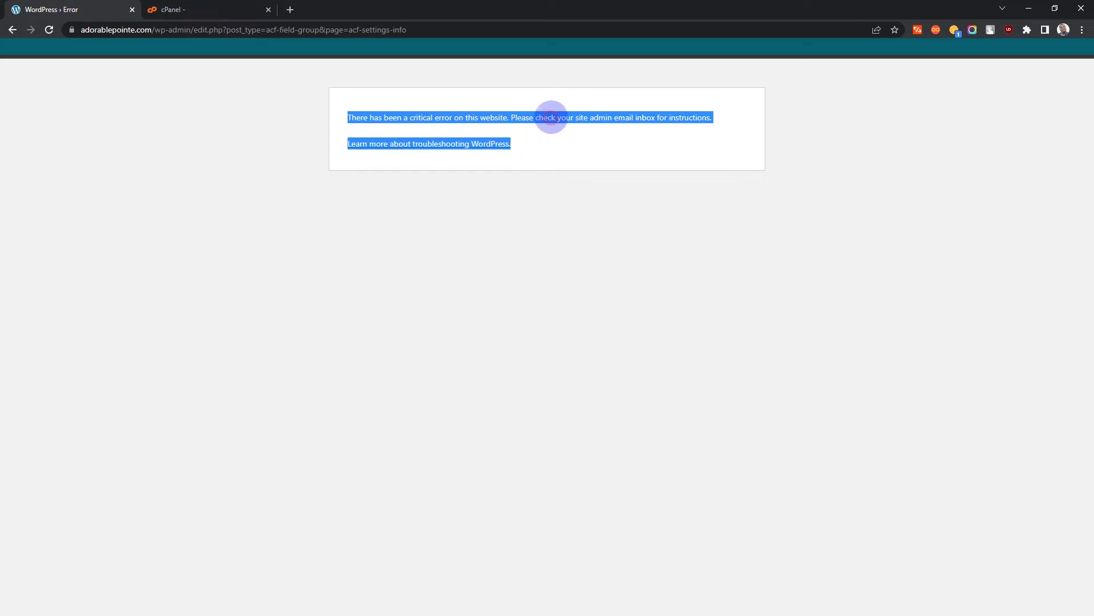
left_click(557, 144)
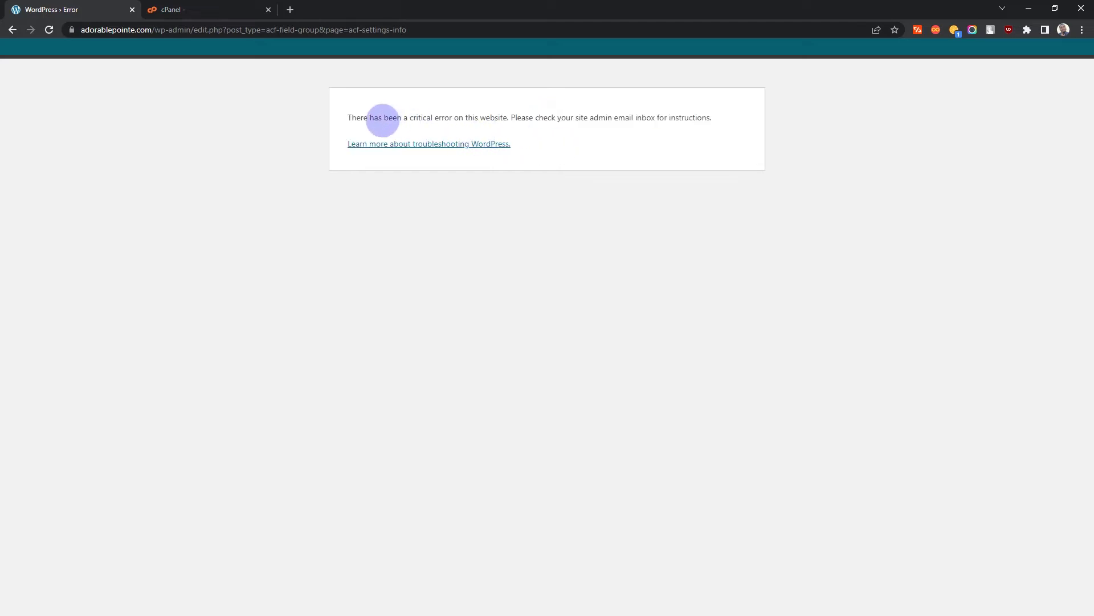
left_click_drag(352, 117, 638, 141)
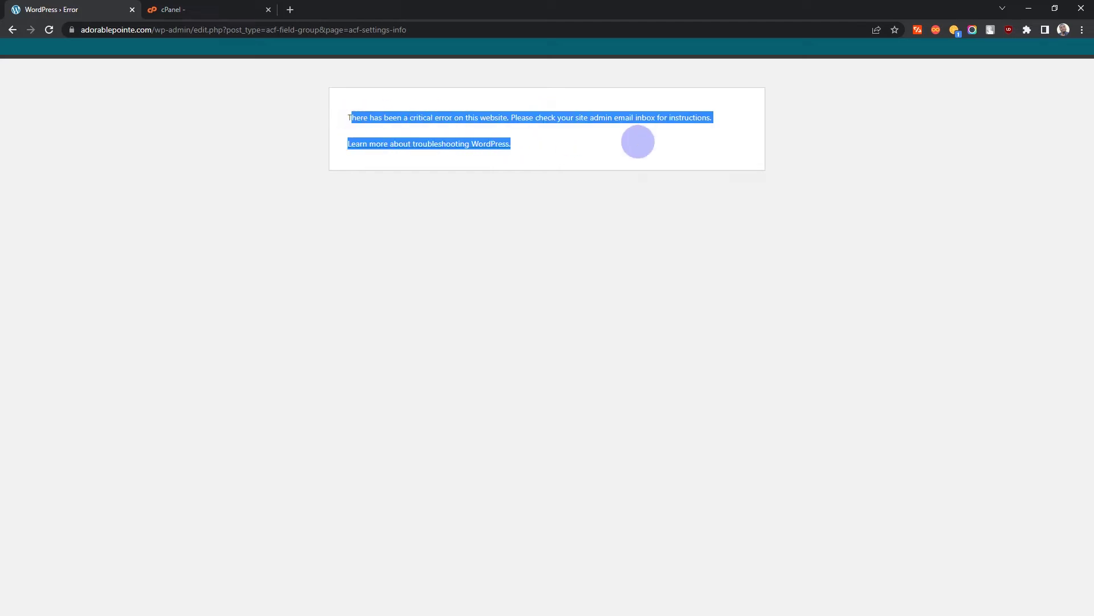
left_click(609, 143)
Step: Highlight the troubleshooting link line, then switch to cPanel's PHP Selector domain list
left_click(565, 136)
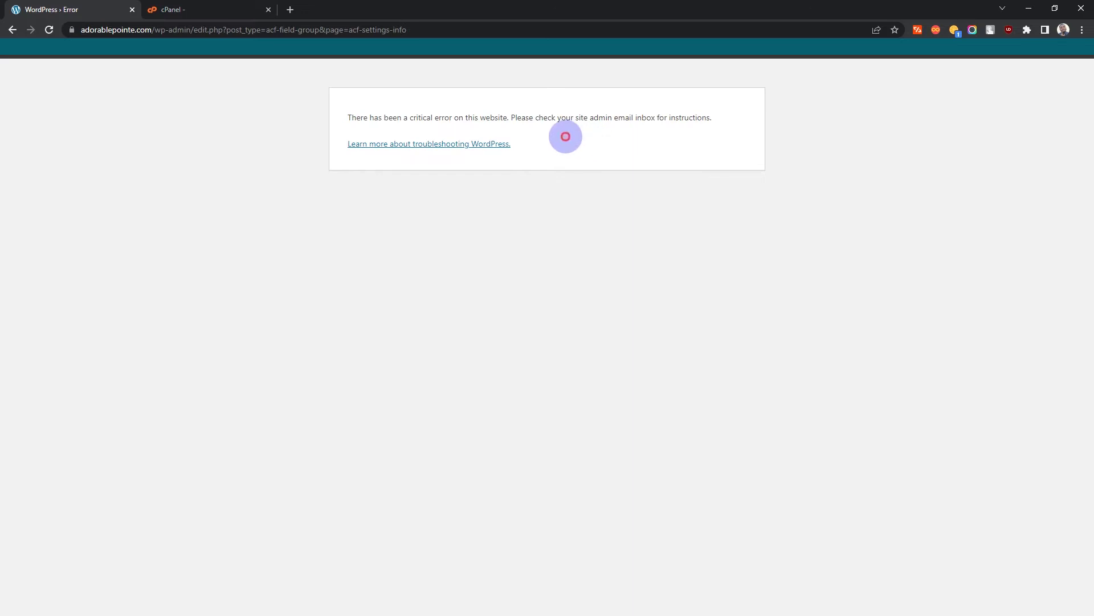
left_click_drag(566, 137, 355, 146)
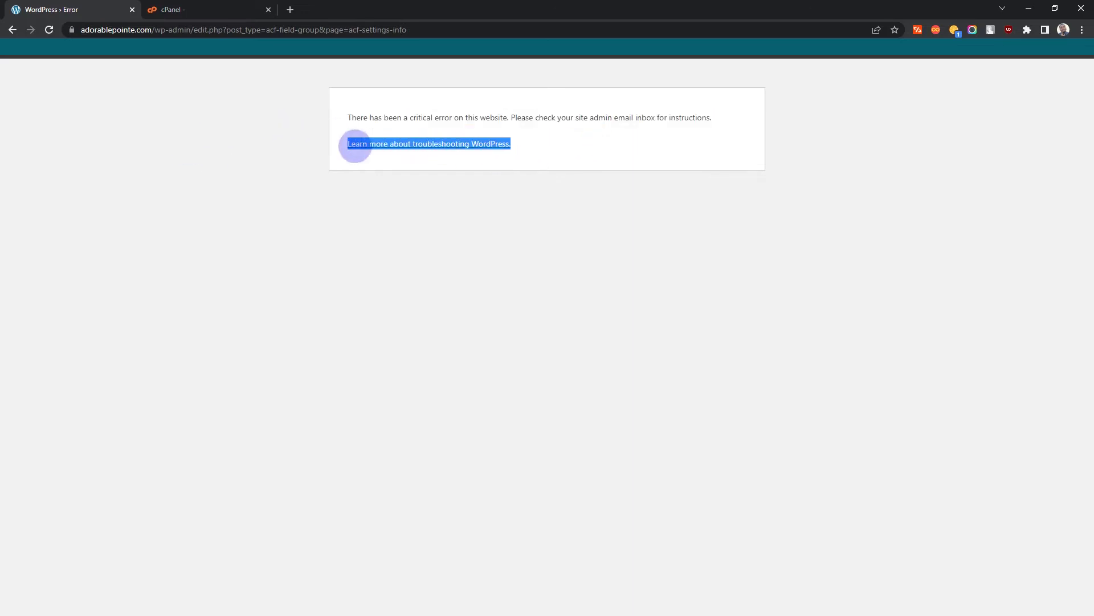
left_click(272, 150)
left_click(188, 9)
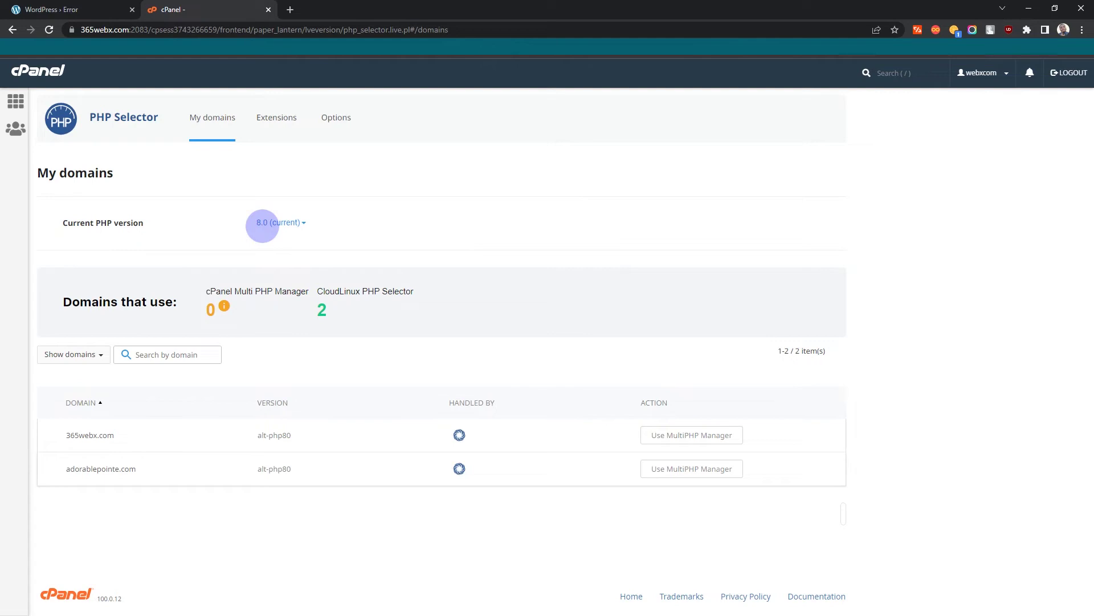
Step: Review the available PHP versions in the Current PHP version dropdown
left_click_drag(62, 222, 232, 235)
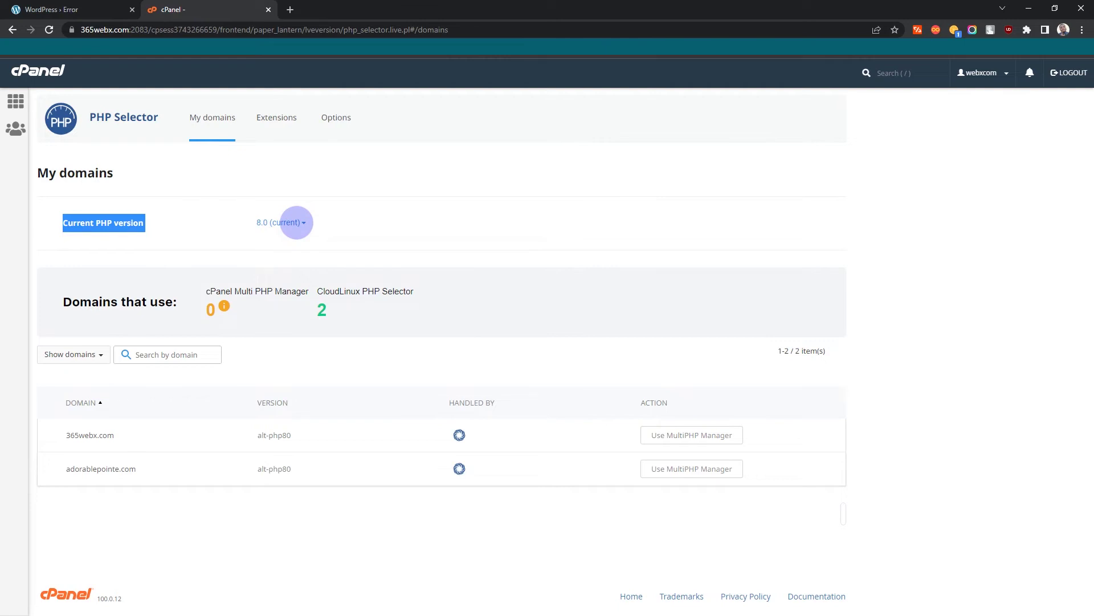
left_click(297, 222)
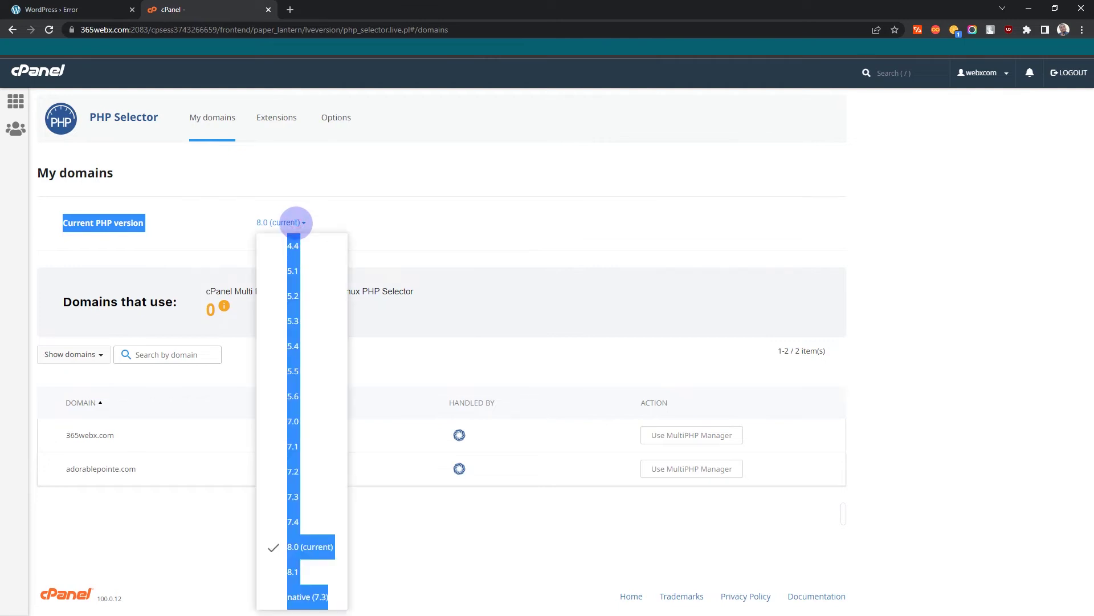
left_click(295, 223)
left_click(89, 213)
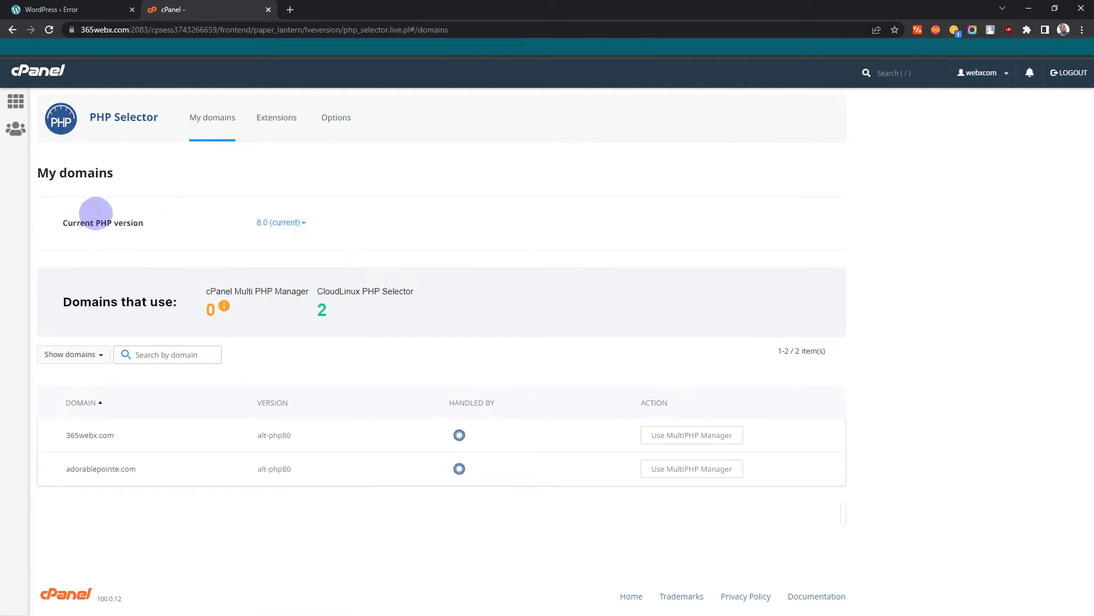
left_click(280, 222)
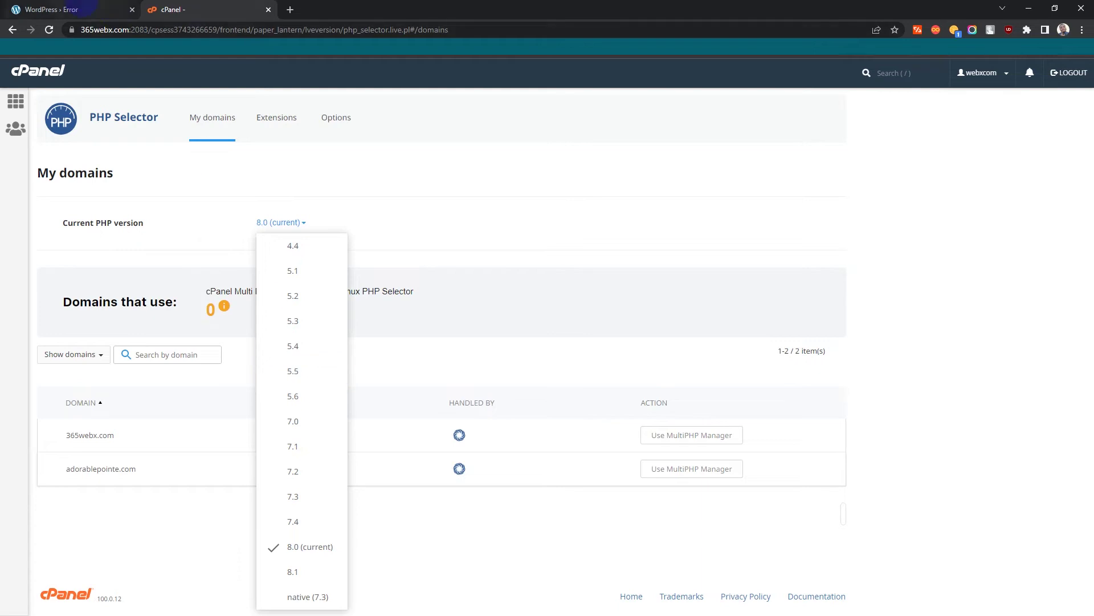
Step: Return to the WordPress tab and point out the critical error sentence
left_click(57, 9)
left_click_drag(337, 116, 364, 117)
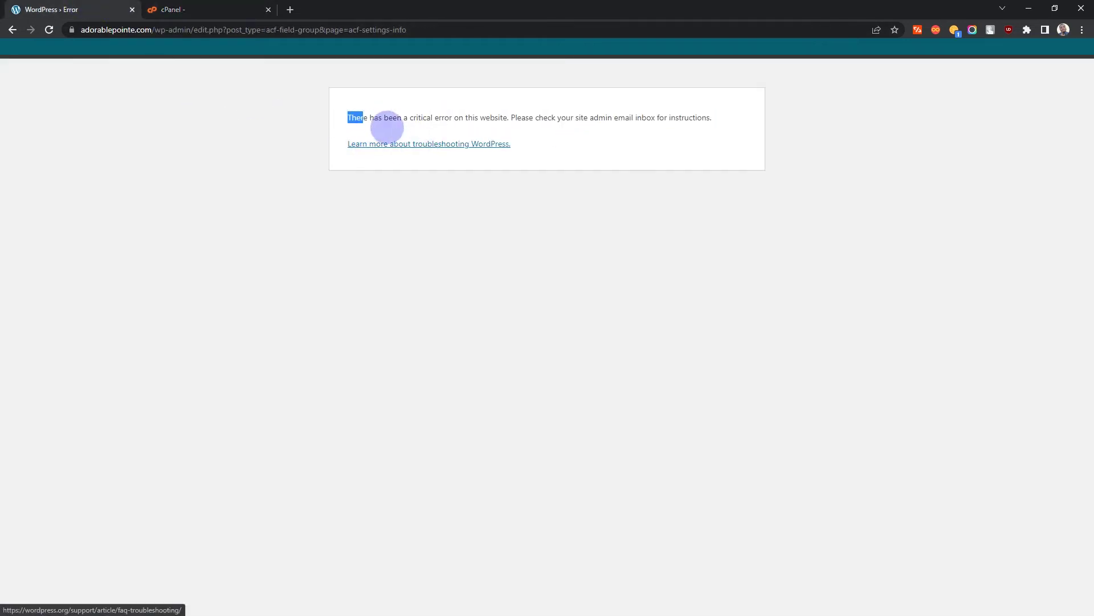
left_click(380, 119)
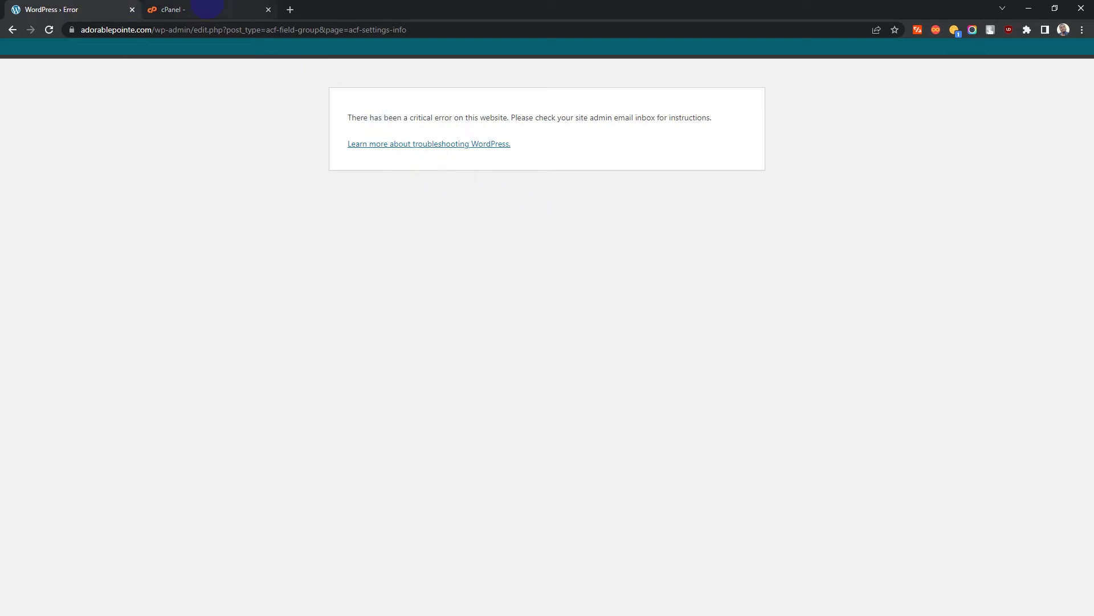
Step: Choose PHP 5.6 and try to set it as the current version
left_click(205, 9)
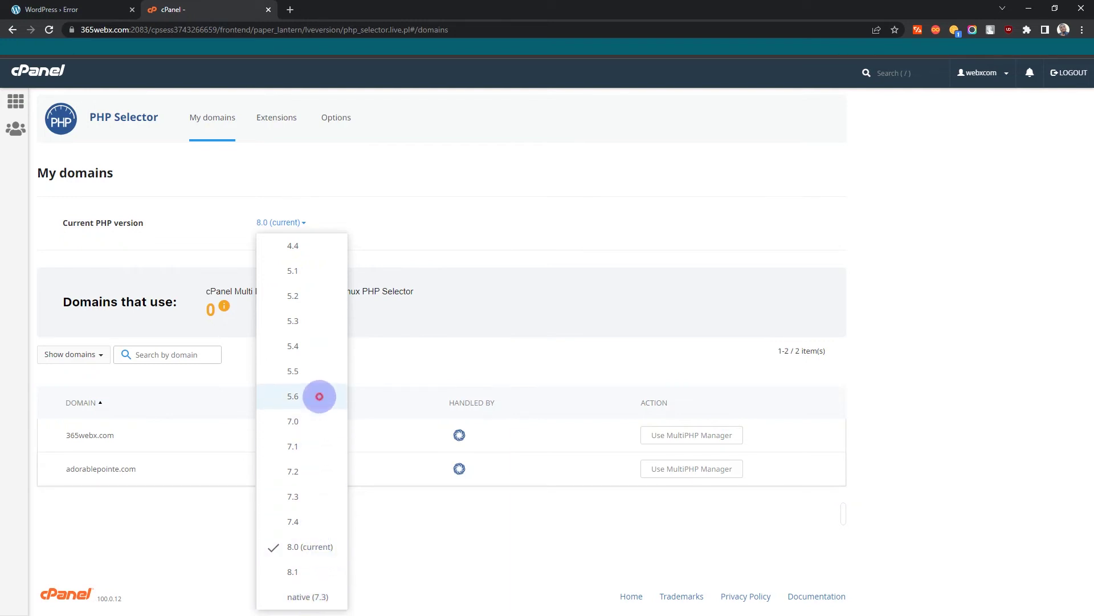
left_click(319, 396)
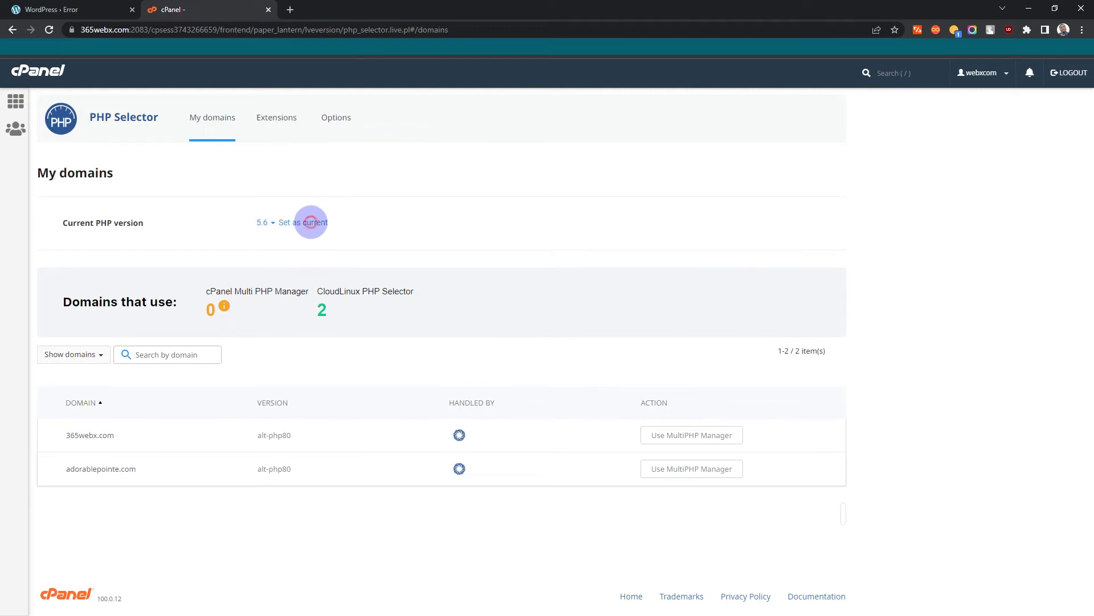
left_click(311, 222)
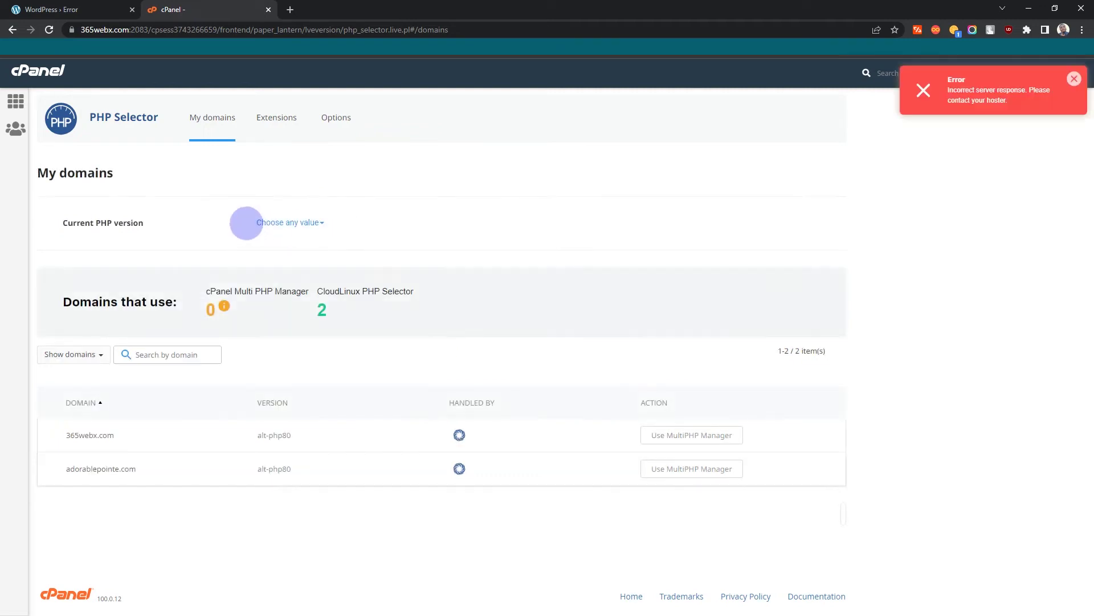
left_click(293, 221)
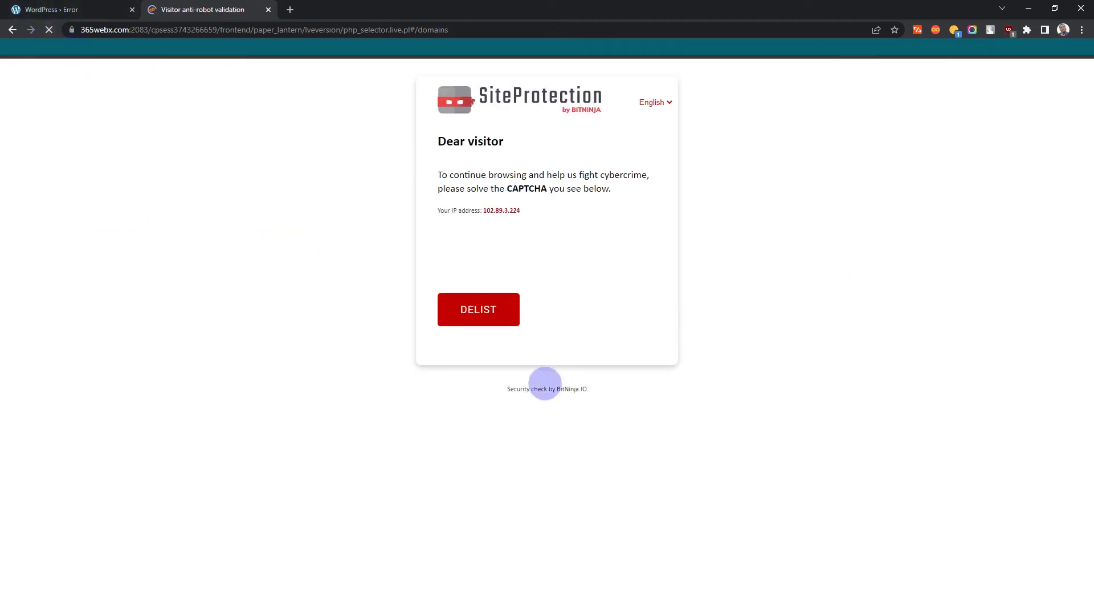
Step: Start the reCAPTCHA robot check and solve the bus image challenge
left_click(476, 252)
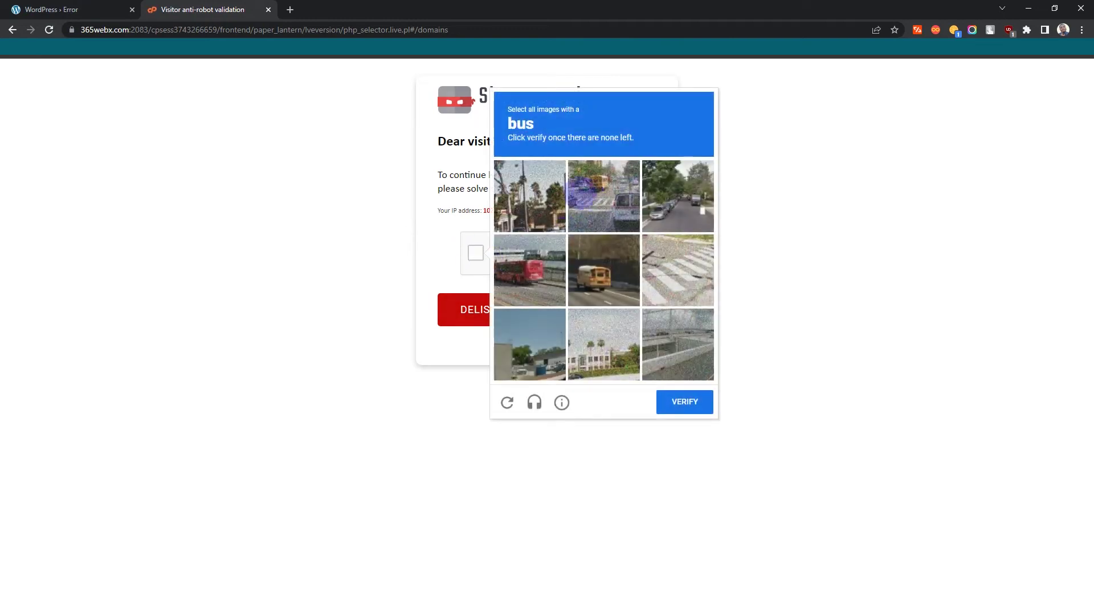
left_click(607, 257)
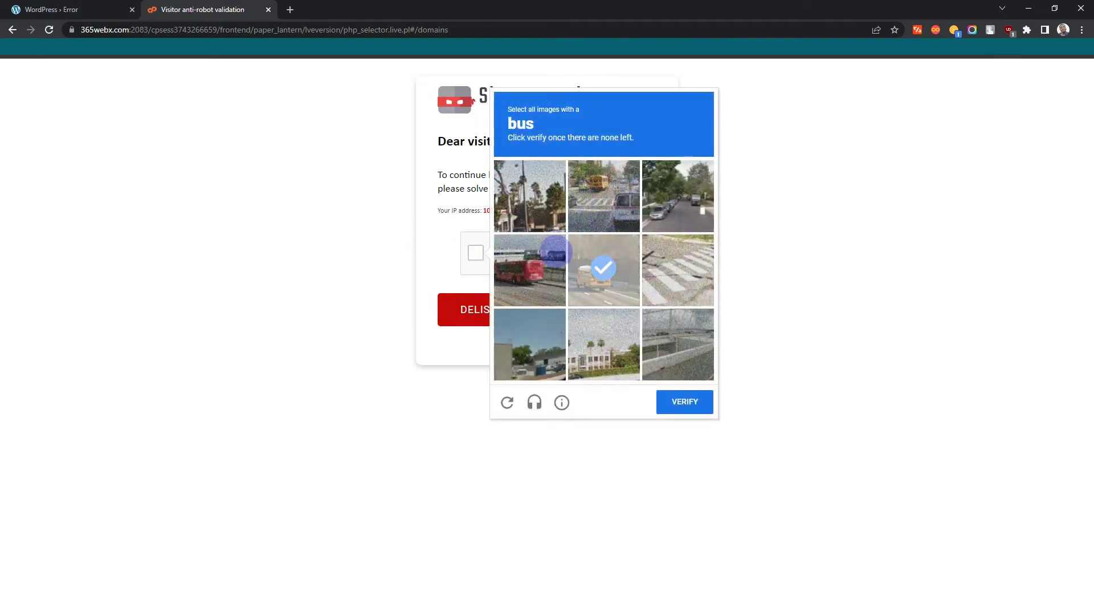
left_click(530, 268)
left_click(603, 196)
left_click(602, 267)
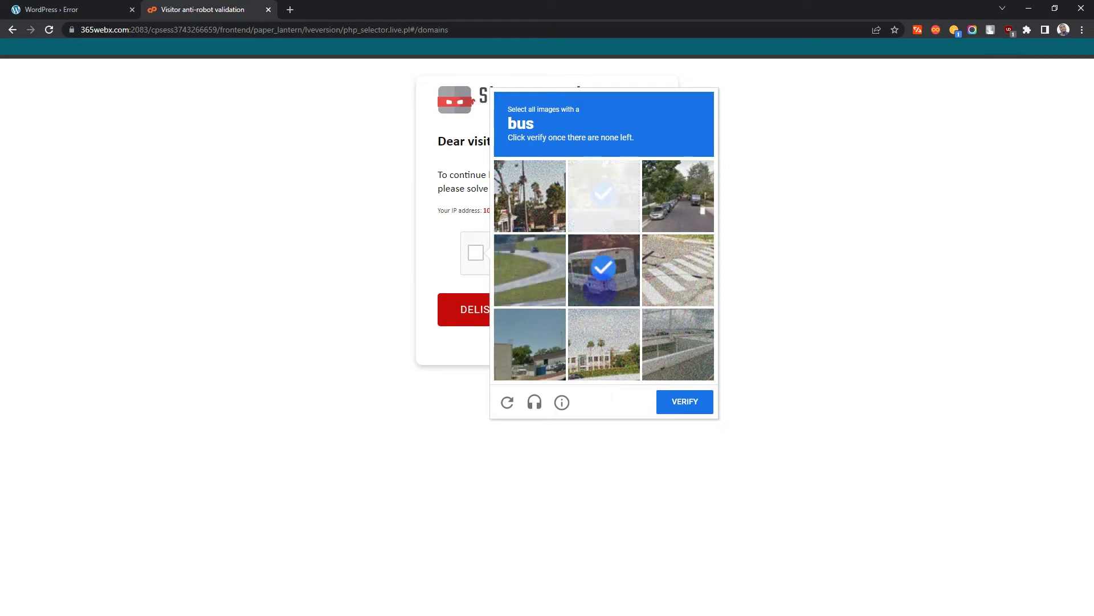
left_click(601, 205)
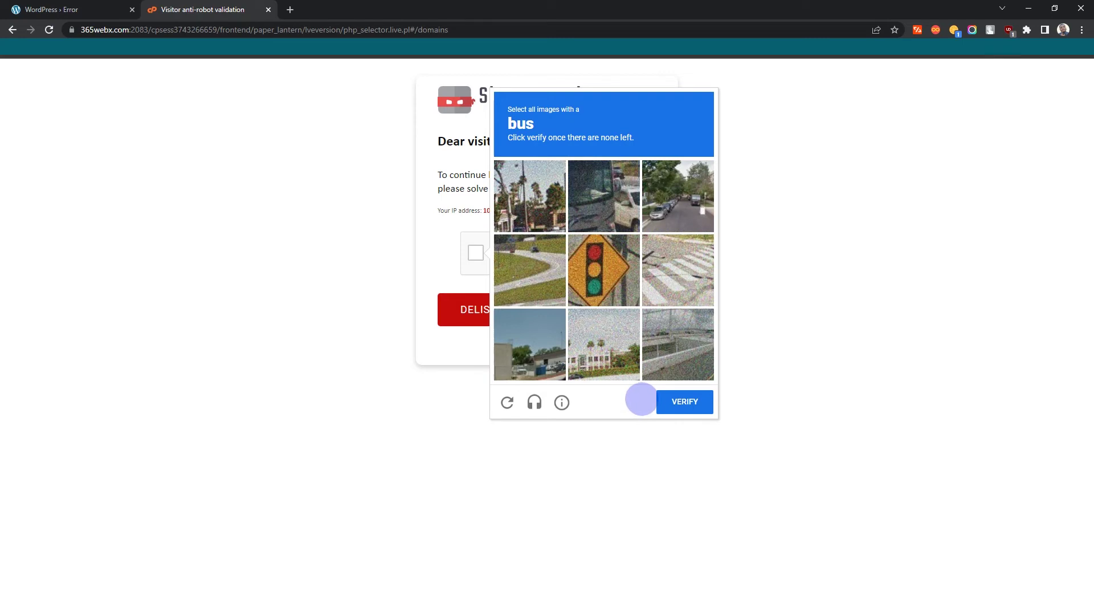
left_click(677, 402)
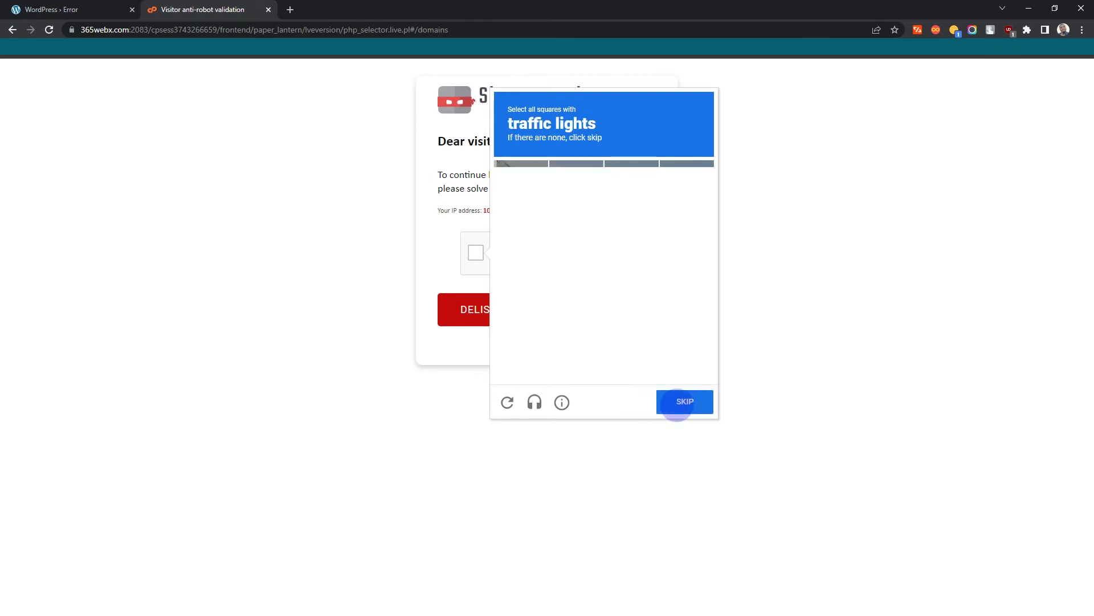
Step: Solve the traffic-light and crosswalk image challenges
left_click(630, 239)
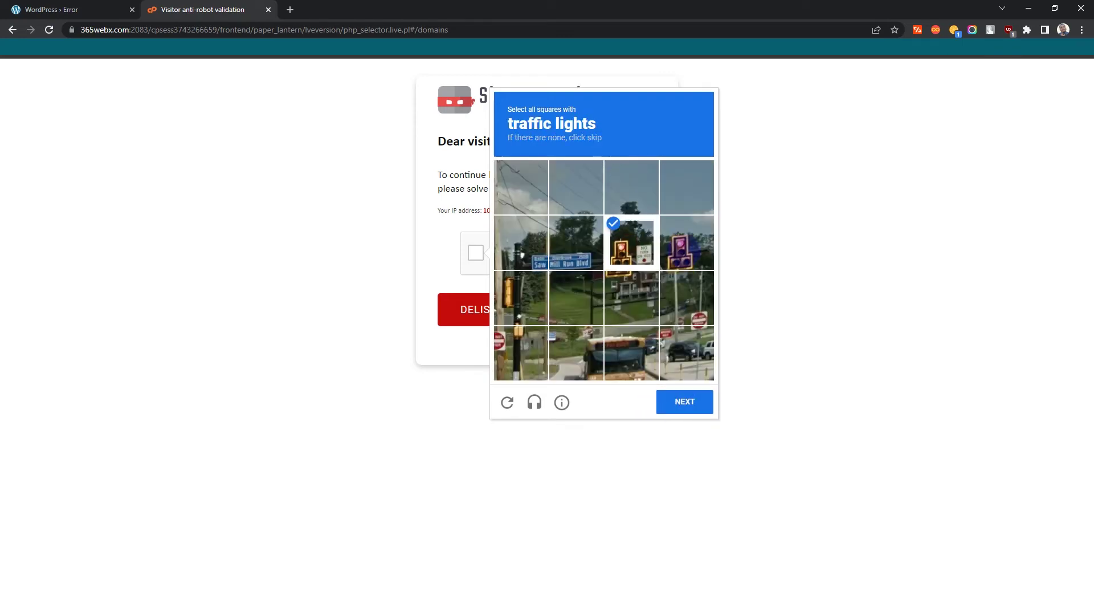
left_click(687, 237)
left_click(632, 288)
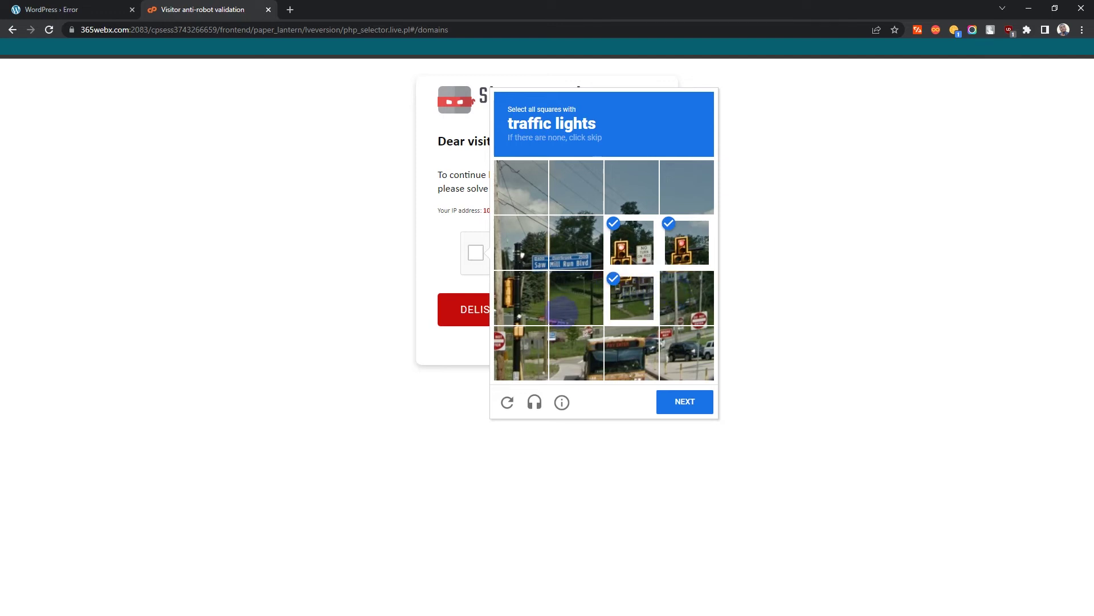
left_click(521, 305)
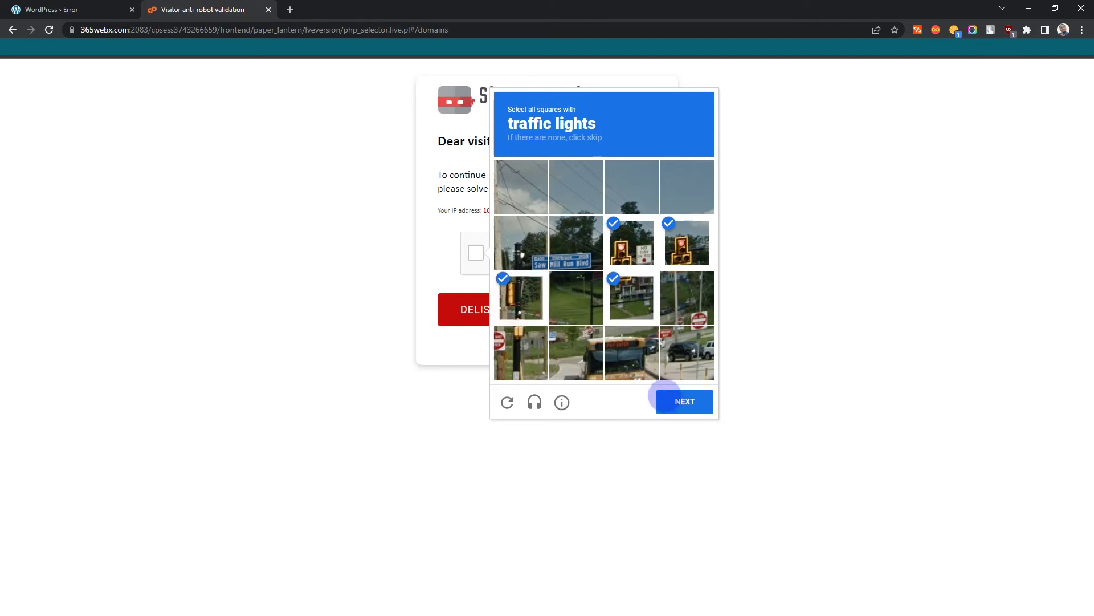
left_click(503, 354)
left_click(702, 399)
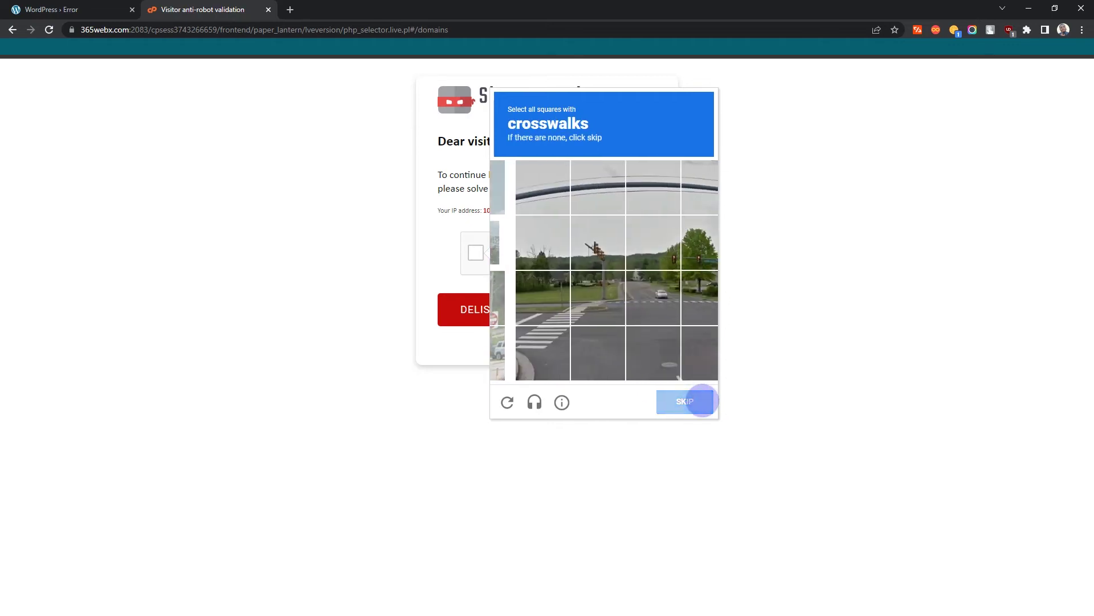
left_click(577, 238)
left_click(699, 259)
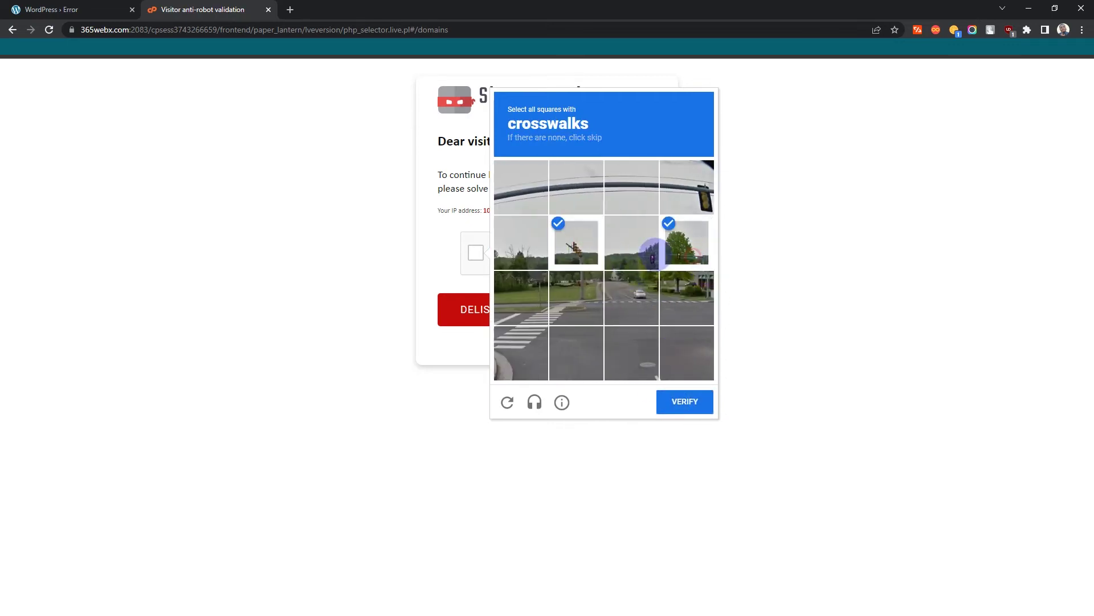
left_click(653, 253)
left_click(703, 184)
left_click(666, 404)
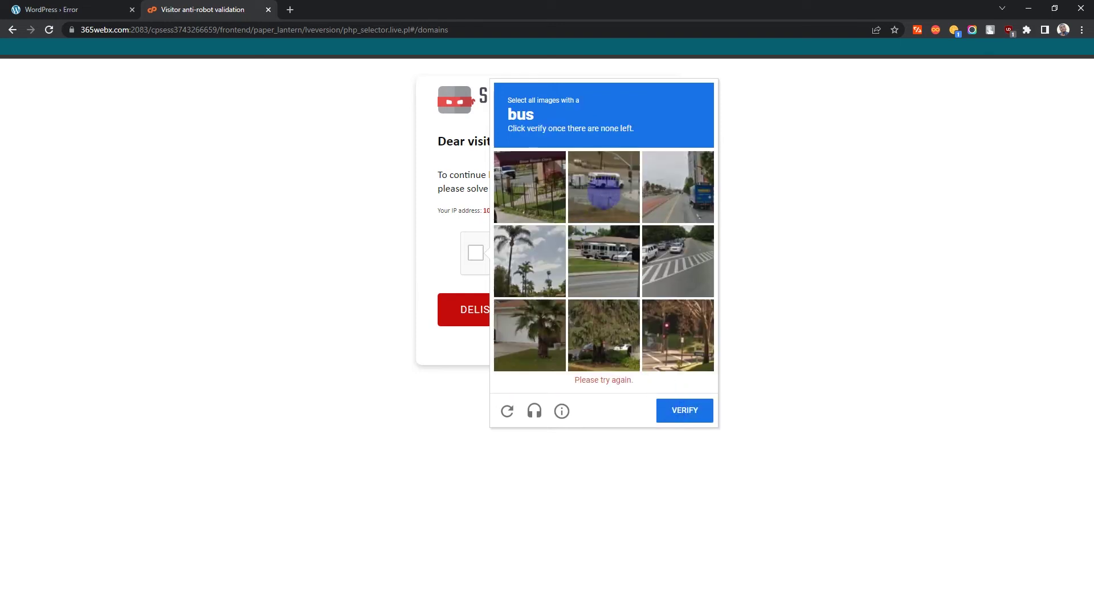
Step: Solve the final bus challenge and verify the CAPTCHA
left_click(603, 194)
left_click(678, 194)
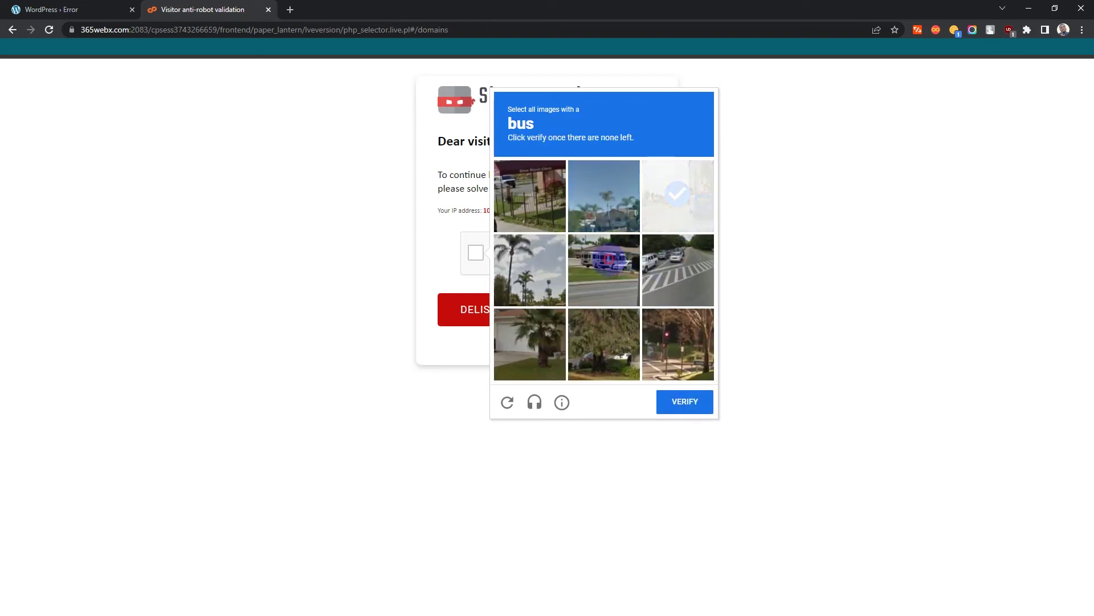
left_click(604, 268)
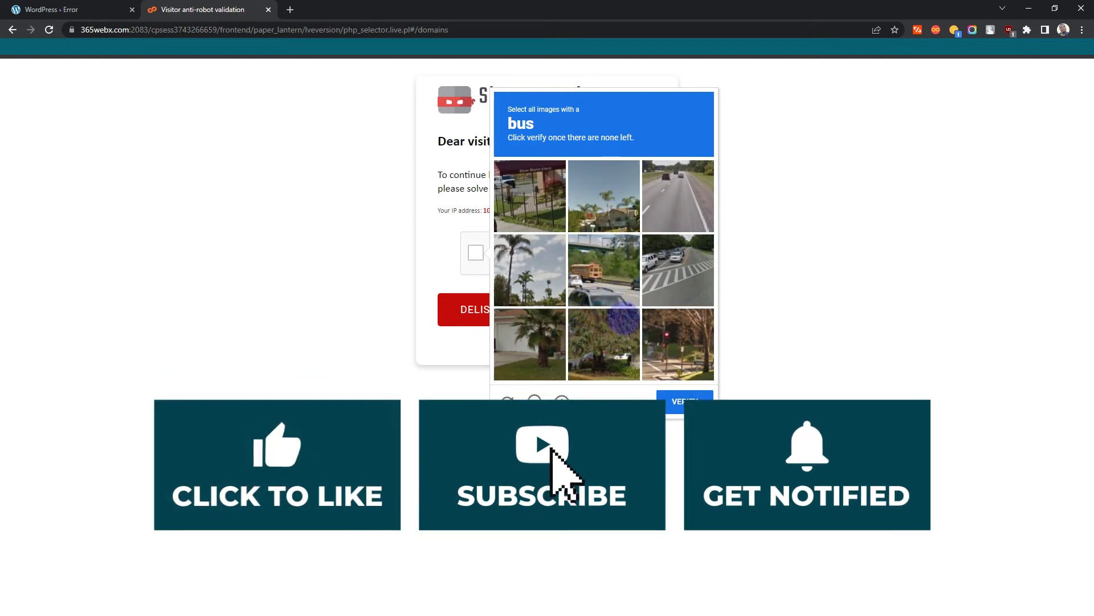
left_click(604, 270)
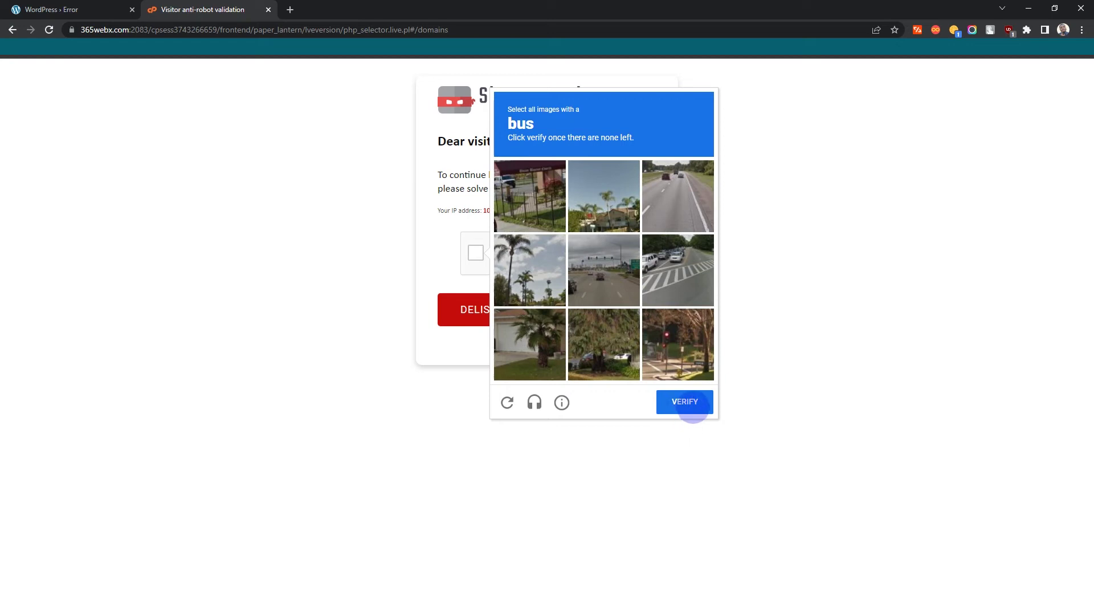
left_click(693, 406)
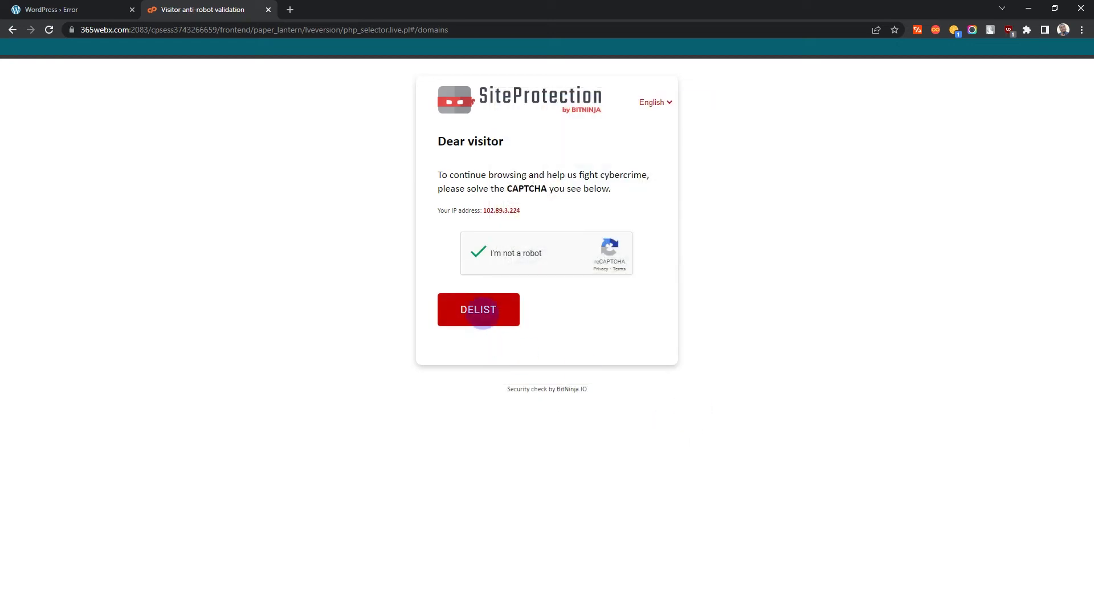
Step: Request delisting, set PHP 5.6 as current, and return to the WordPress tab
left_click(480, 311)
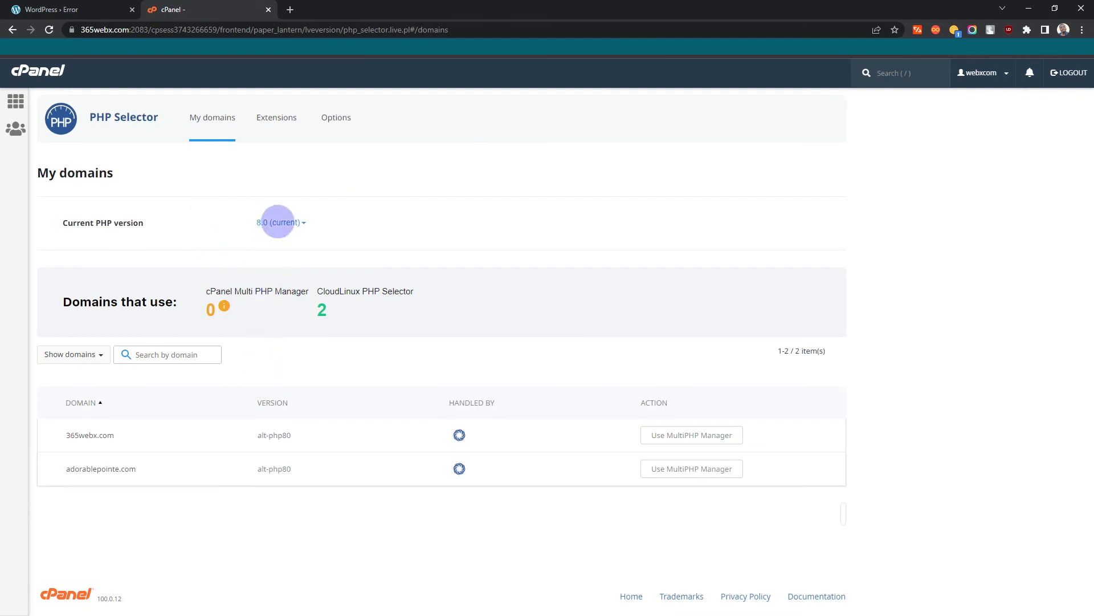
left_click(277, 222)
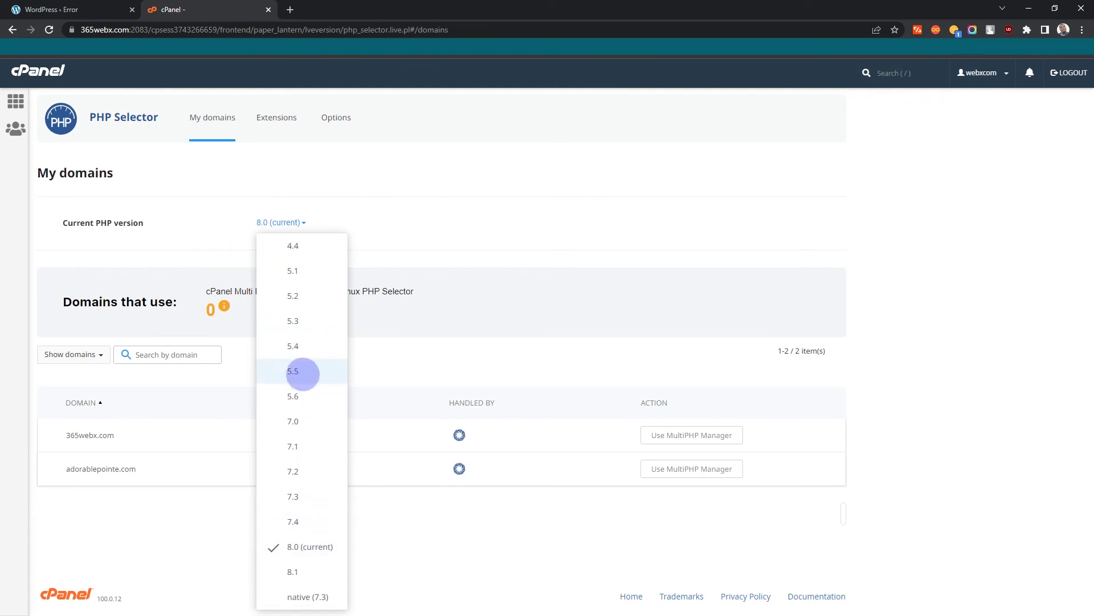
left_click(296, 395)
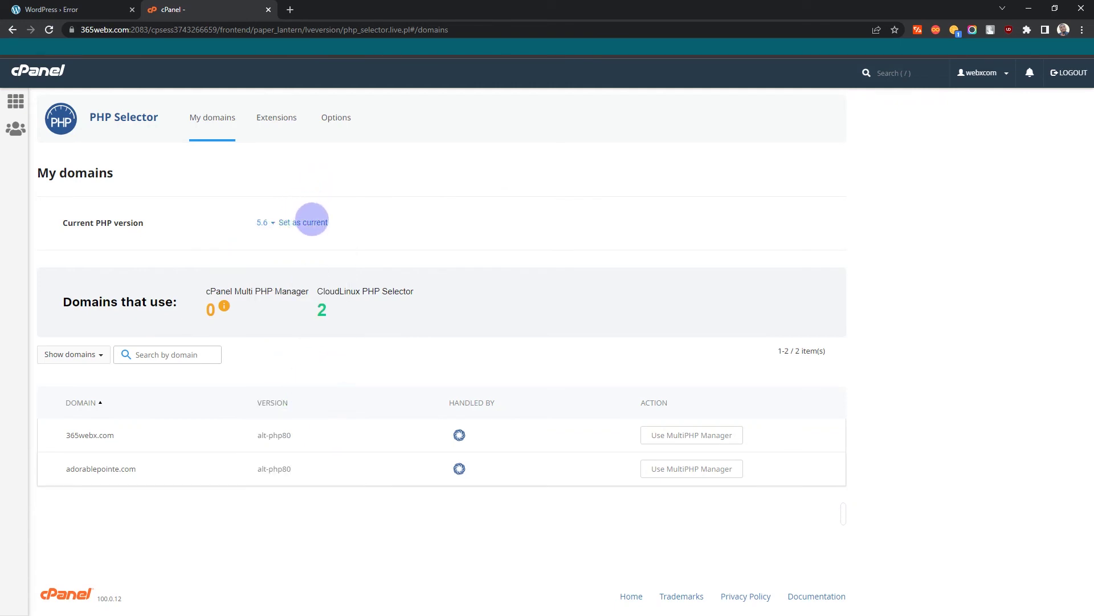
left_click(314, 221)
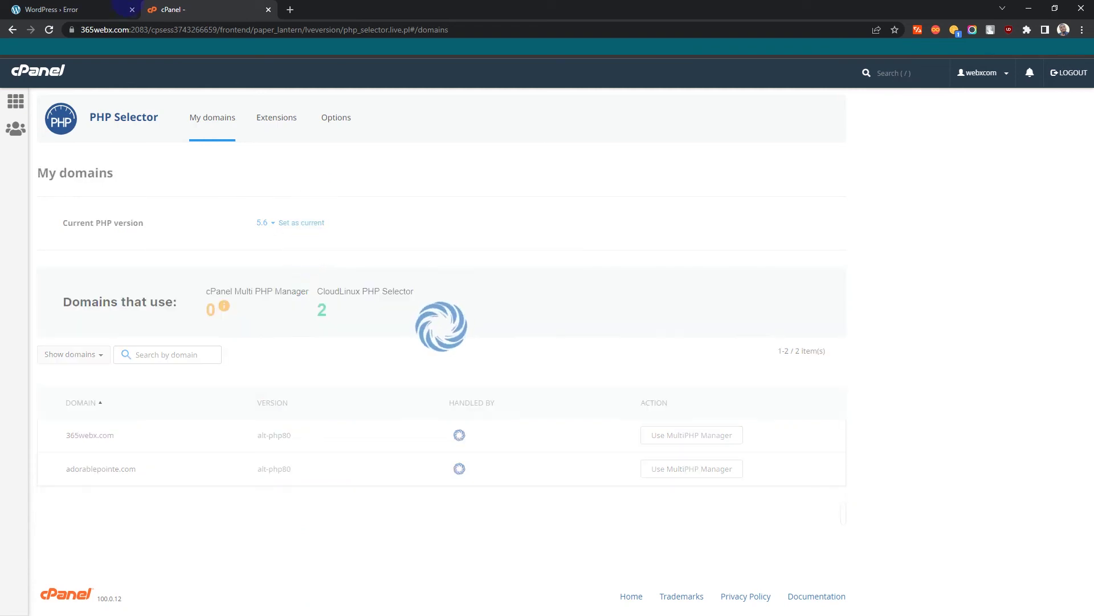
left_click(99, 11)
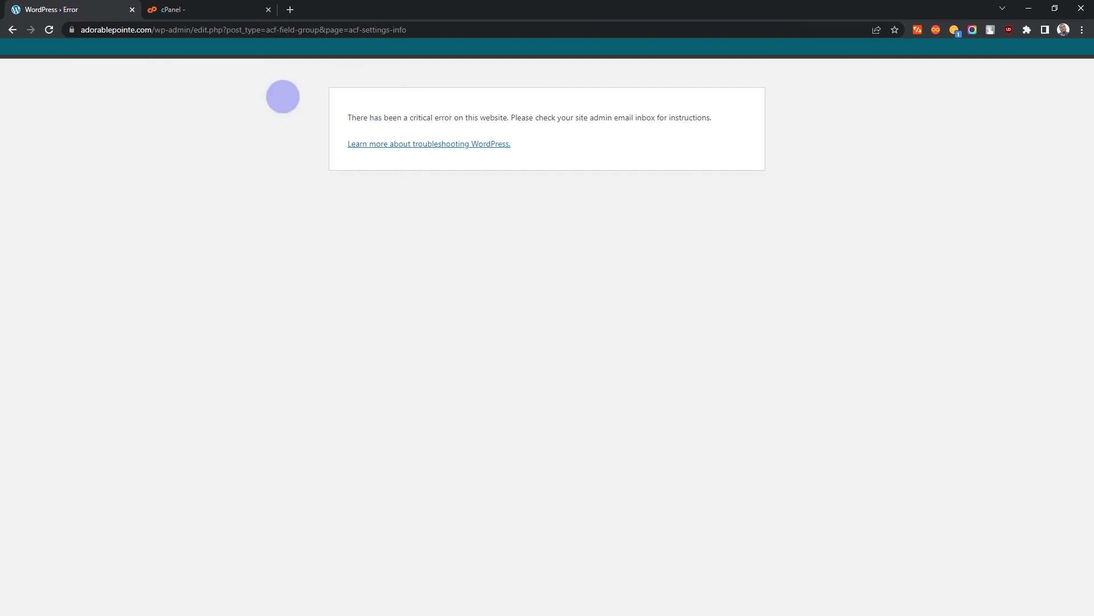
left_click_drag(379, 118, 650, 121)
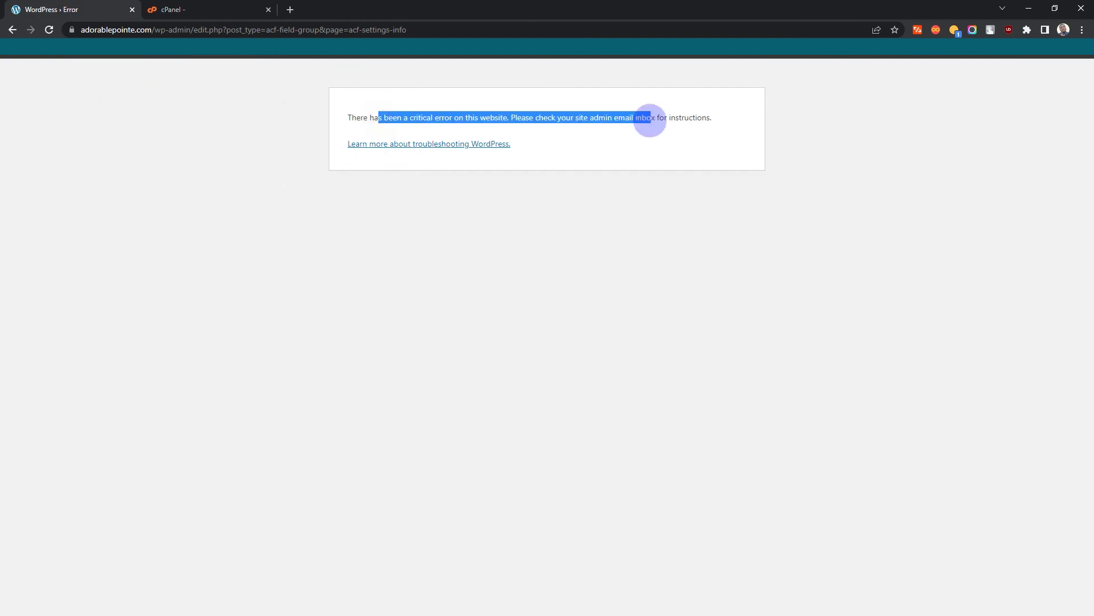
left_click(650, 121)
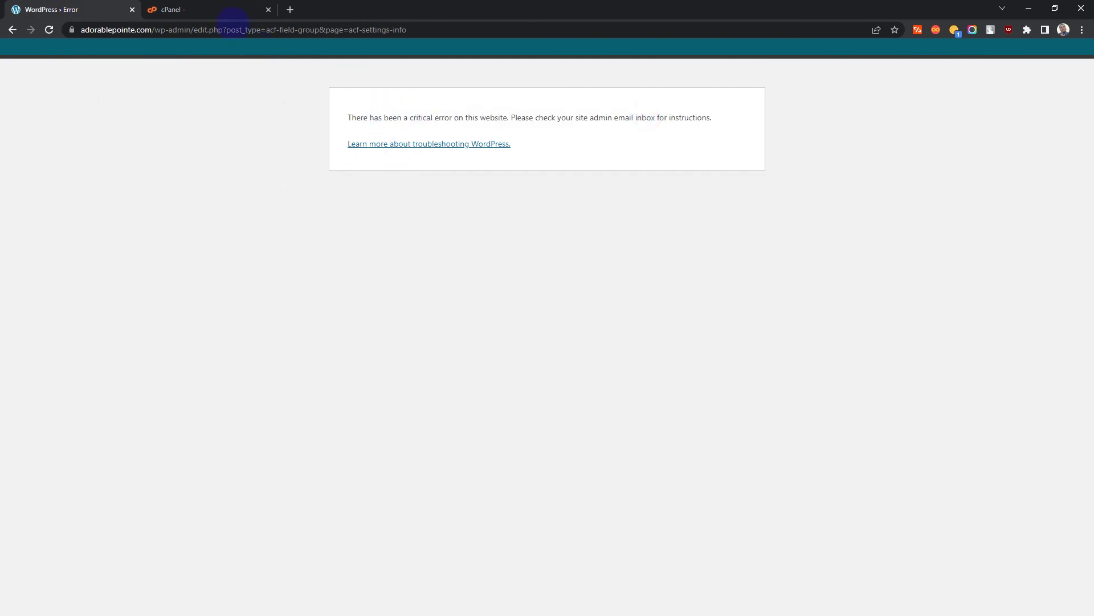
left_click(214, 10)
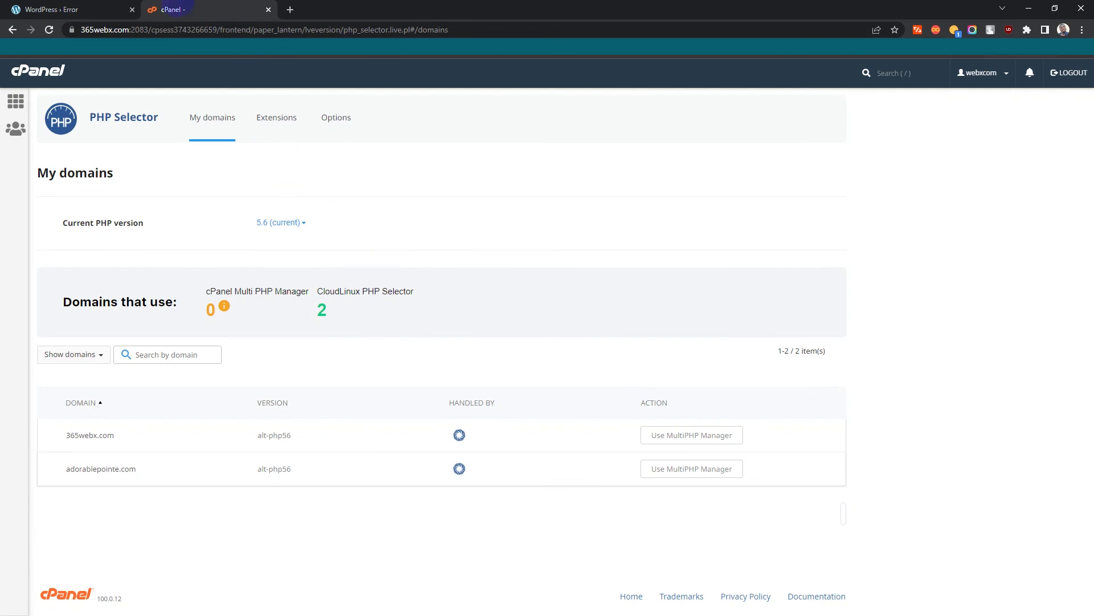
left_click(86, 9)
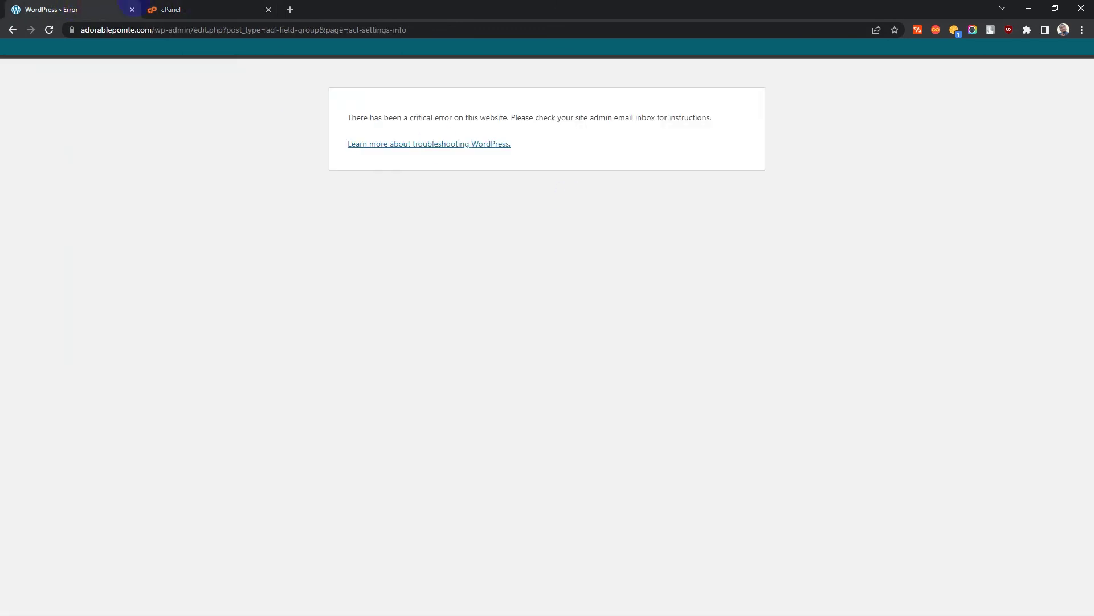
left_click(227, 9)
left_click(74, 9)
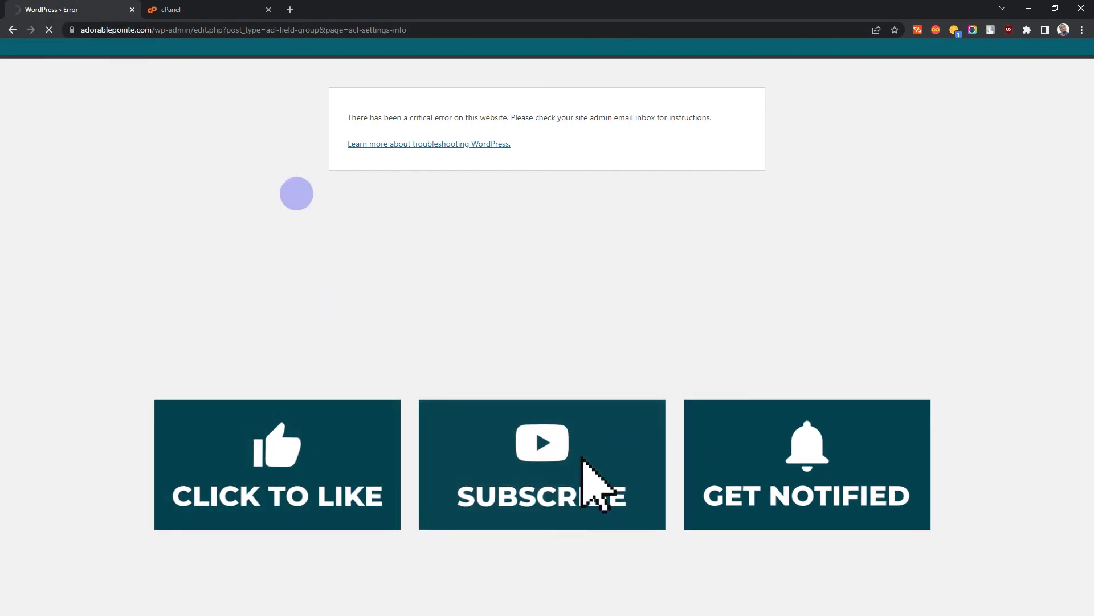
Step: Trim the address to /wp-admin/ and load the dashboard, now free of the critical error
left_click_drag(194, 29, 433, 30)
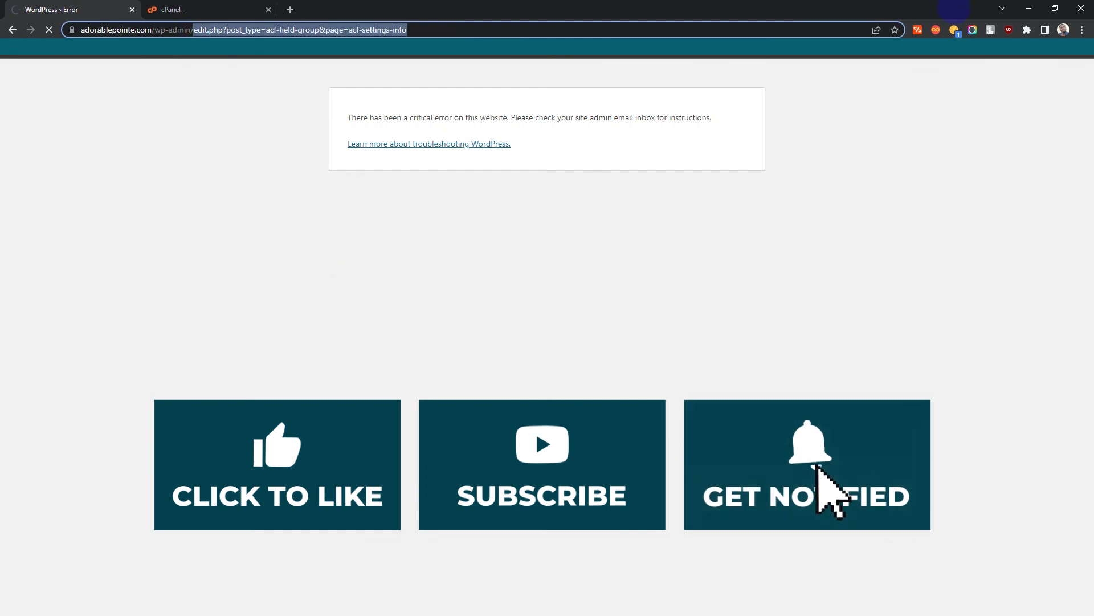
key("BackSpace")
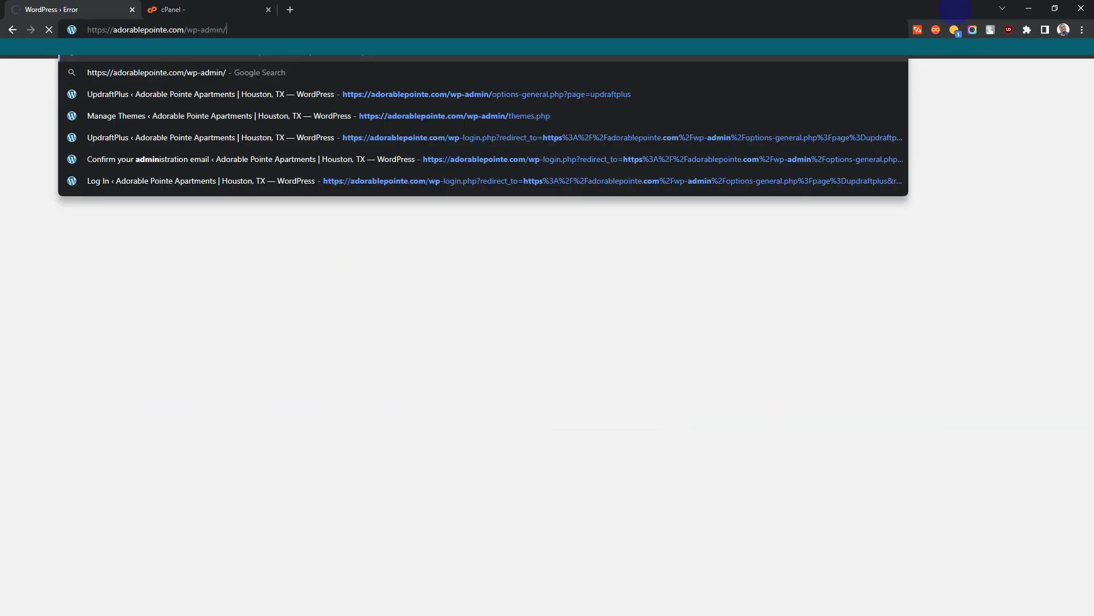
key("Return")
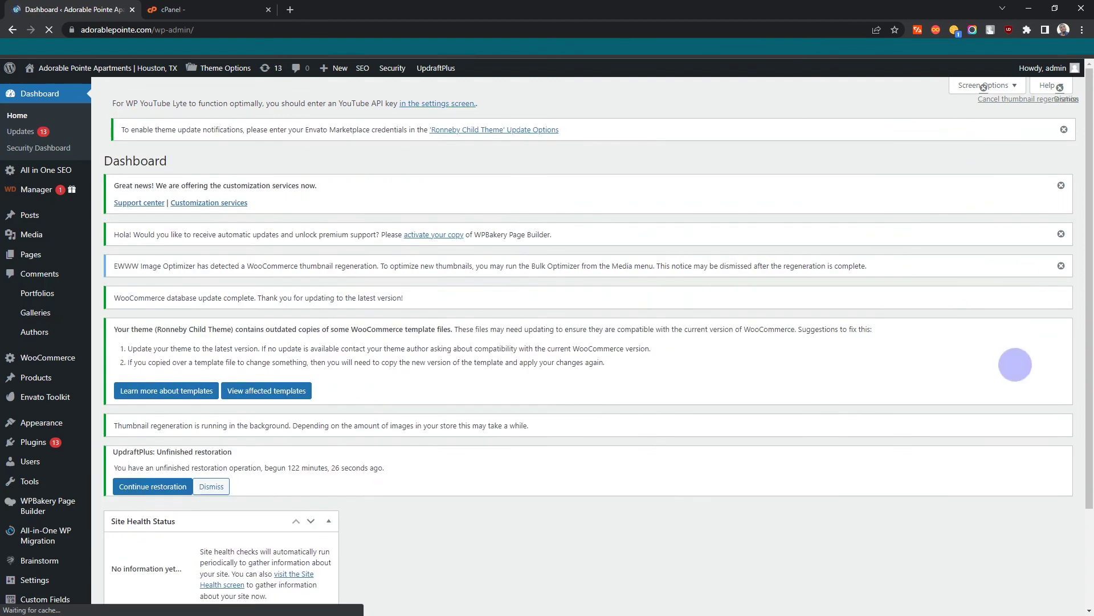
scroll(1004, 365, "down", 3)
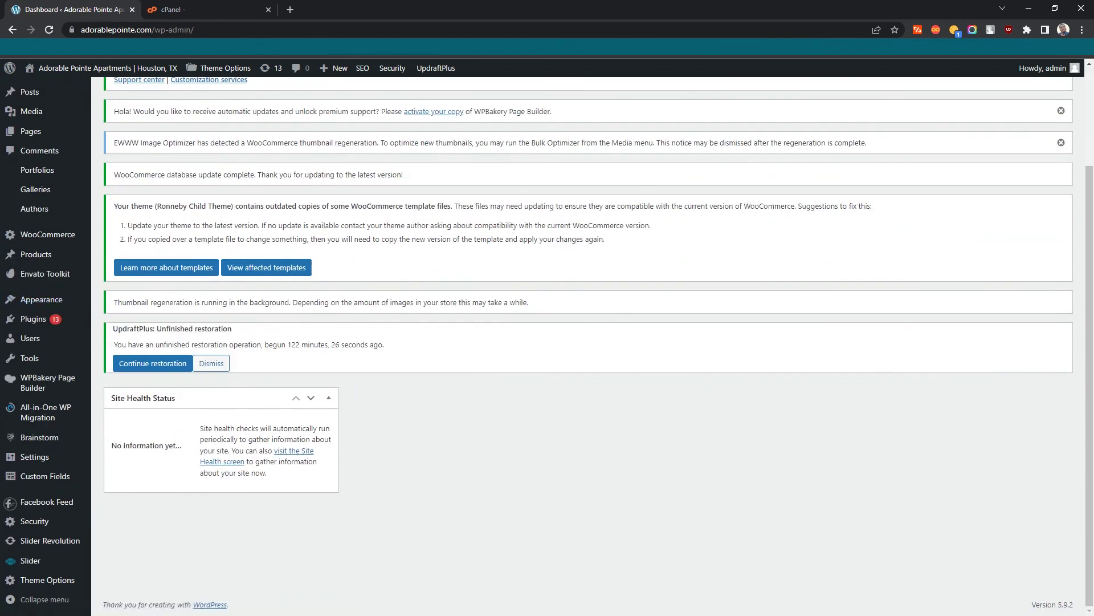
mouse_move(10, 254)
Step: Show PHP Selector listing 365webx.com and adorablepointe.com on alt-php56
left_click(243, 8)
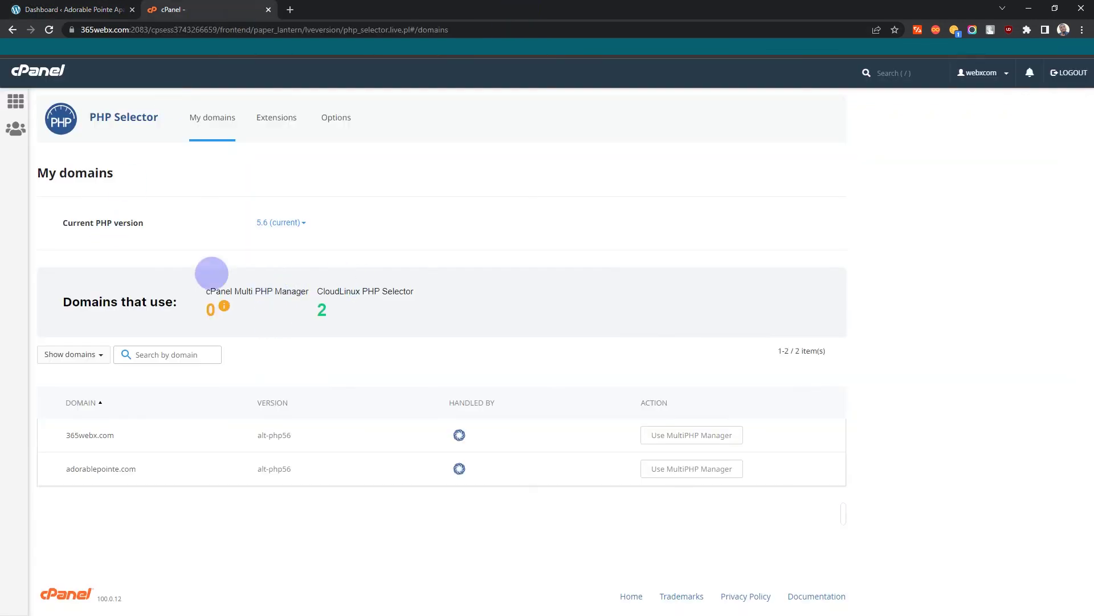